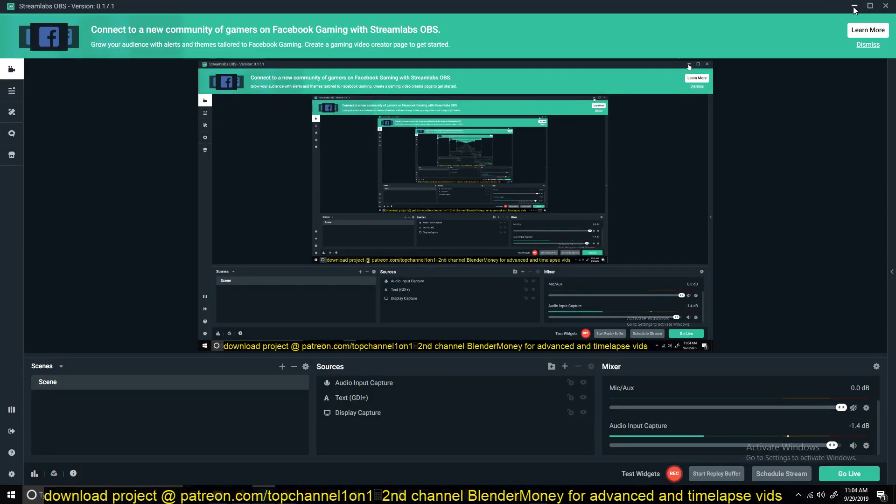
Step: Check the fist-punched metal reference image in the browser and return to the Blender scene
click(854, 7)
middle_drag(512, 241, 483, 245)
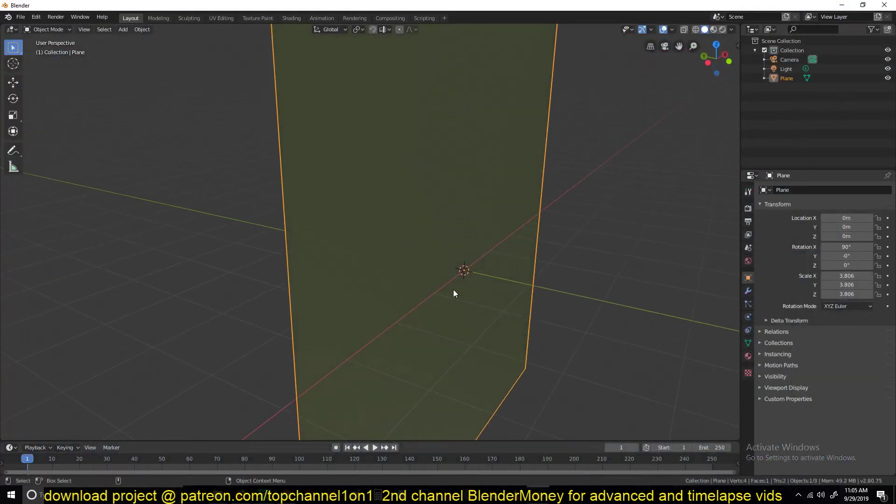
click(217, 495)
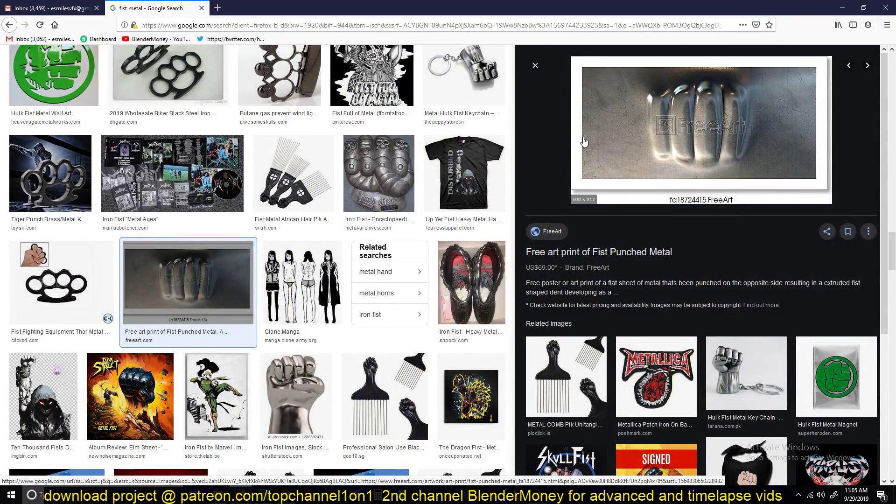
click(842, 8)
scroll(359, 193, down, 3)
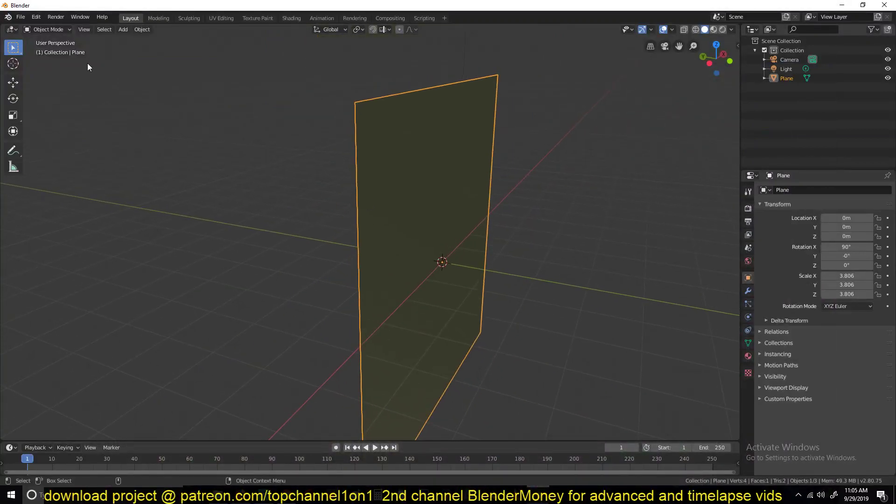
Step: Import the Wavefront OBJ file 11538_Hand_v2.obj from the Desktop folder
click(20, 17)
mouse_move(58, 143)
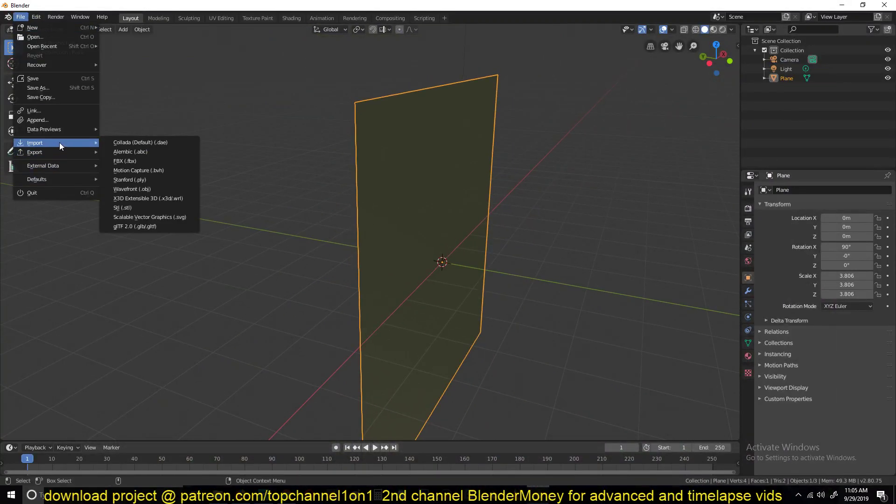
click(136, 189)
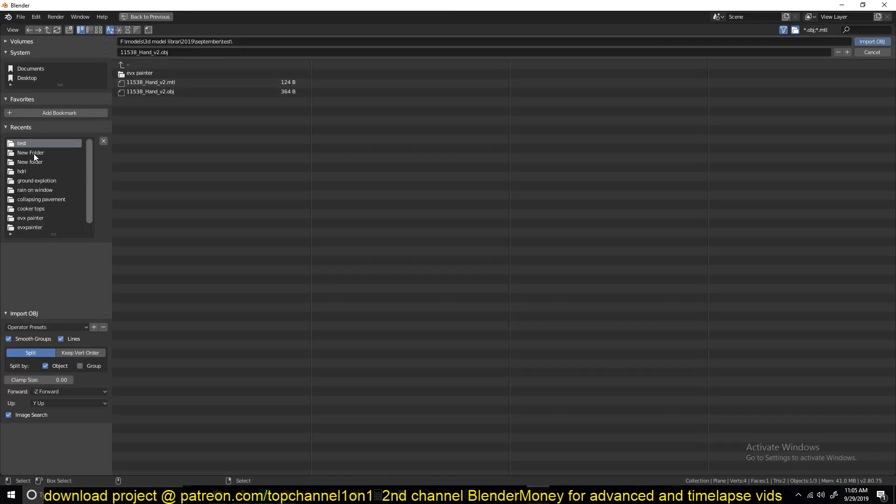
click(33, 79)
click(162, 111)
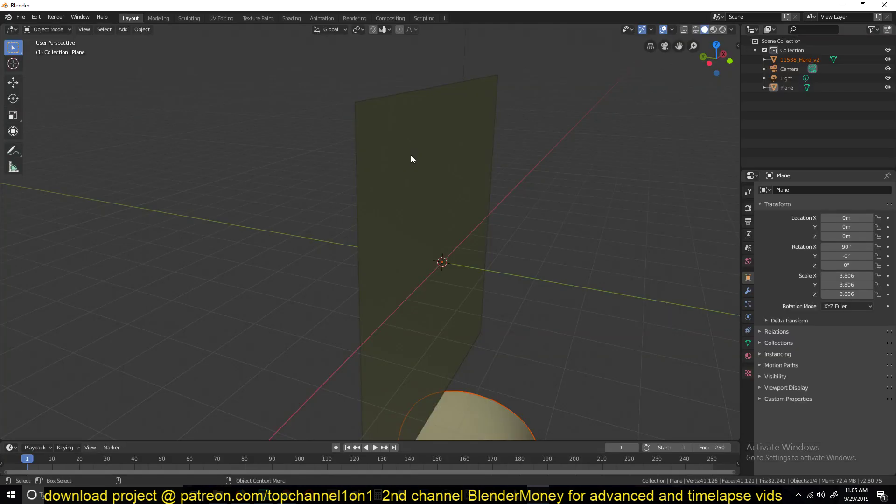
middle_drag(411, 155, 447, 193)
scroll(447, 192, down, 5)
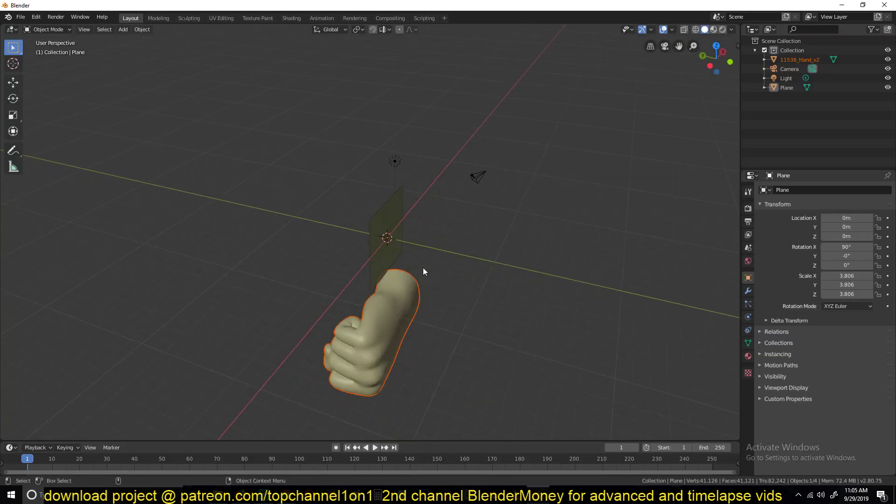
Step: Clear the imported hand's rotation and recentre its origin on the mesh
click(406, 320)
key(alt+r)
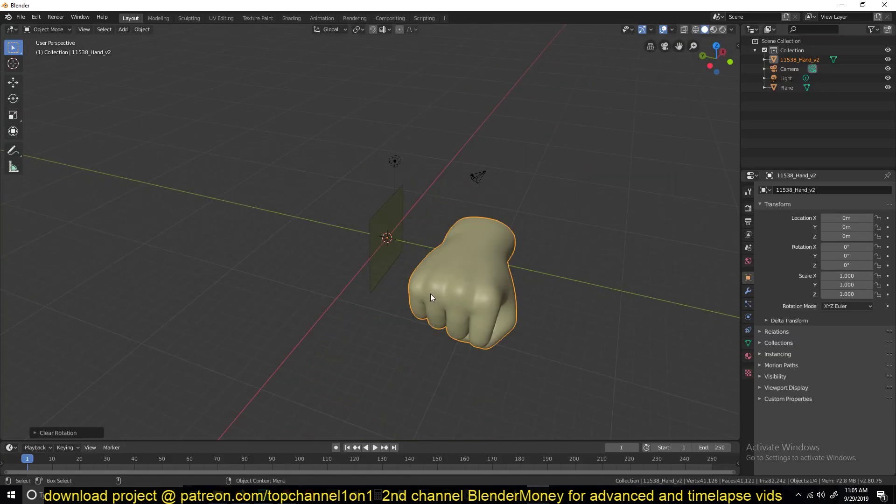
right_click(430, 294)
click(474, 327)
Step: Rotate the hand 90° around the global Z axis and scale it down uniformly to about 0.427
key(alt+r)
text(rz90)
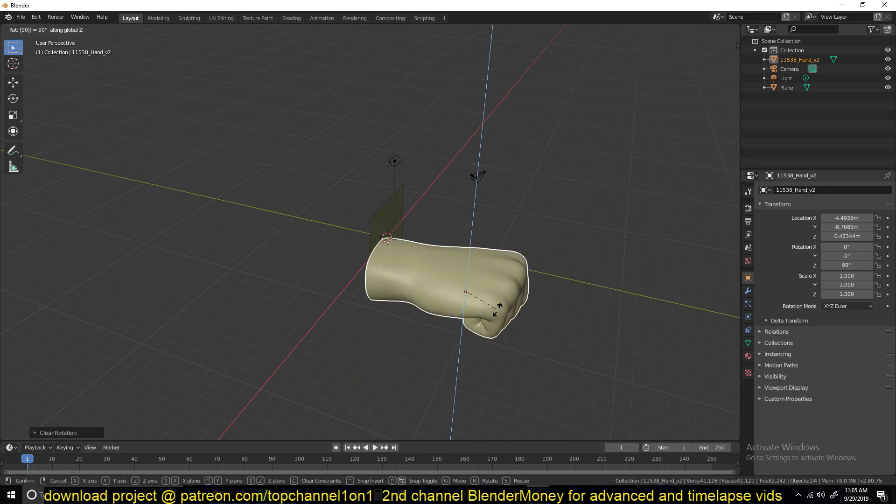
key(Return)
key(s)
click(485, 309)
Step: Centre the hand on the plane and move it along Y to about 0.8 m so the fist pokes through
key(KP_7)
key(g)
click(520, 159)
middle_drag(520, 159, 380, 243)
key(g)
key(y)
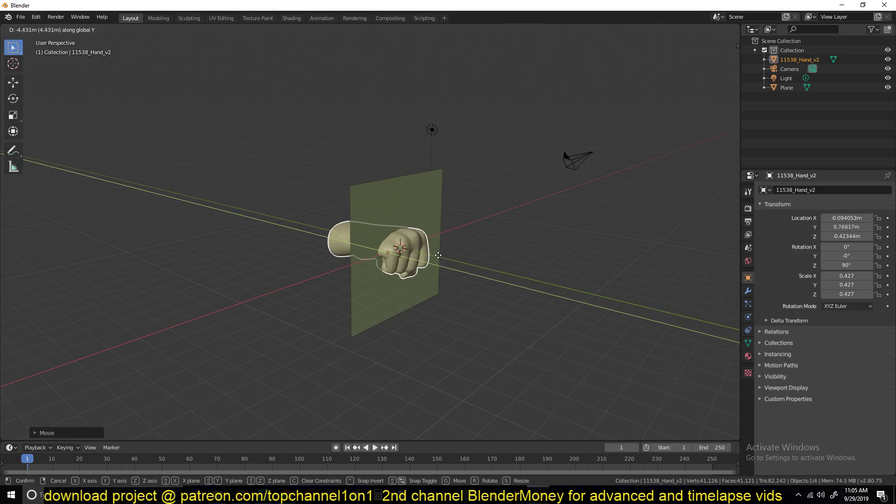
click(362, 302)
Step: Enable auto keying and keyframe the hand's location, rotation and scale at frame 19 and frame 0
click(77, 463)
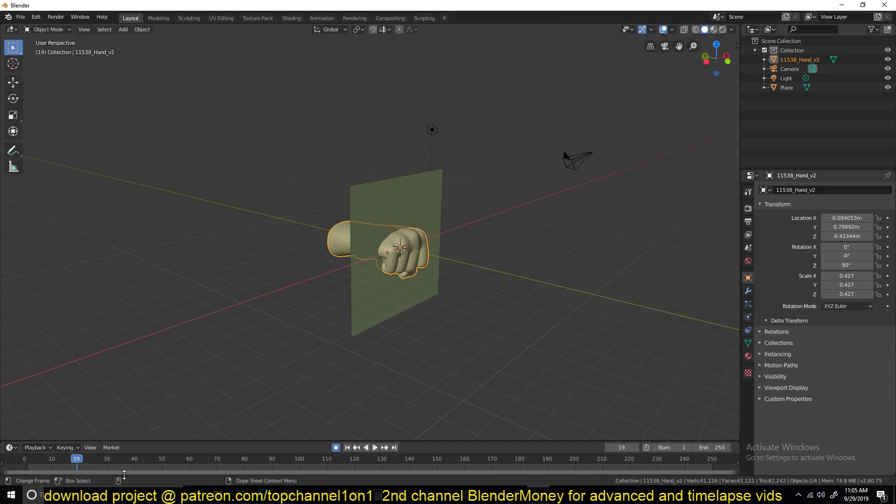
key(i)
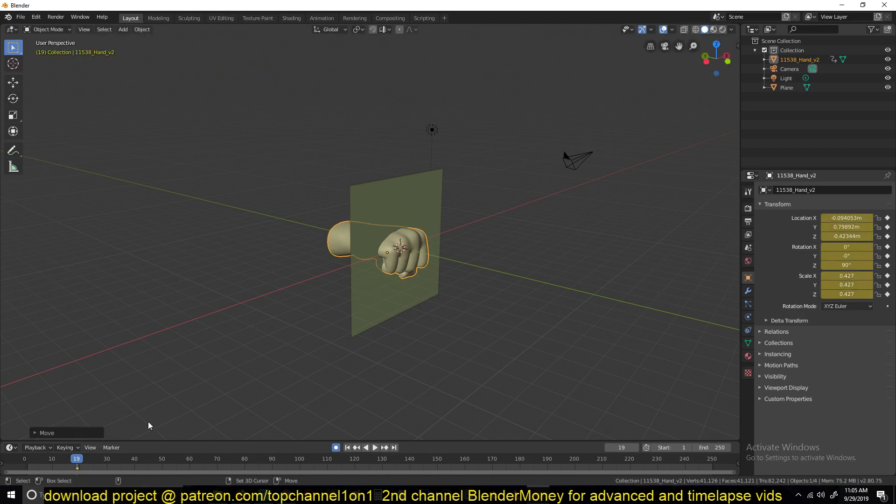
click(28, 465)
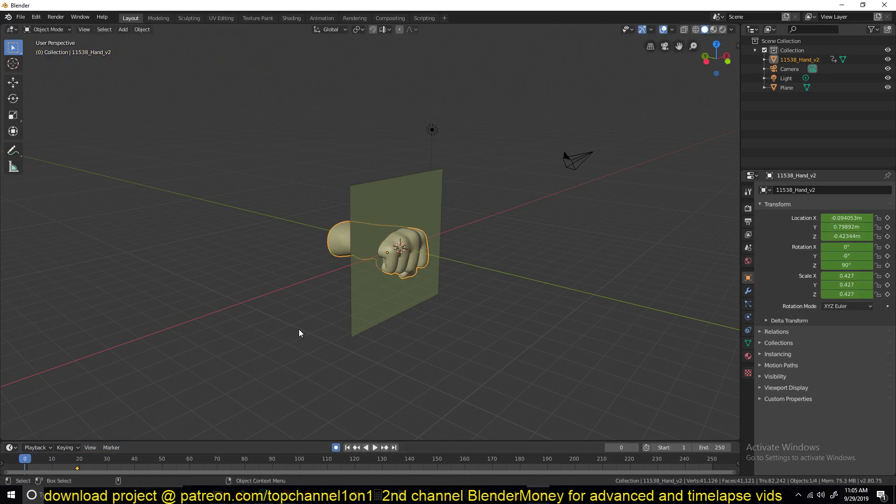
key(i)
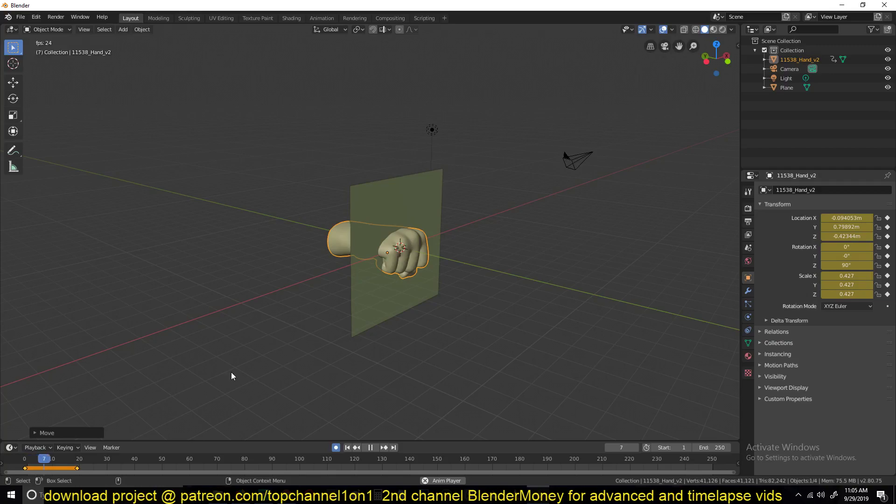
Step: At frame 0, move the hand along Y to about 4.68 m behind the plane and play the punch animation
key(g)
key(y)
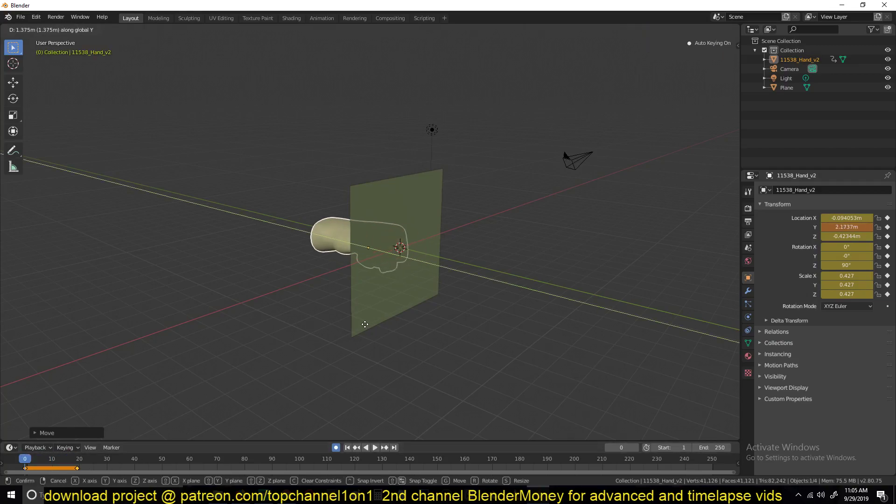
click(334, 314)
key(space)
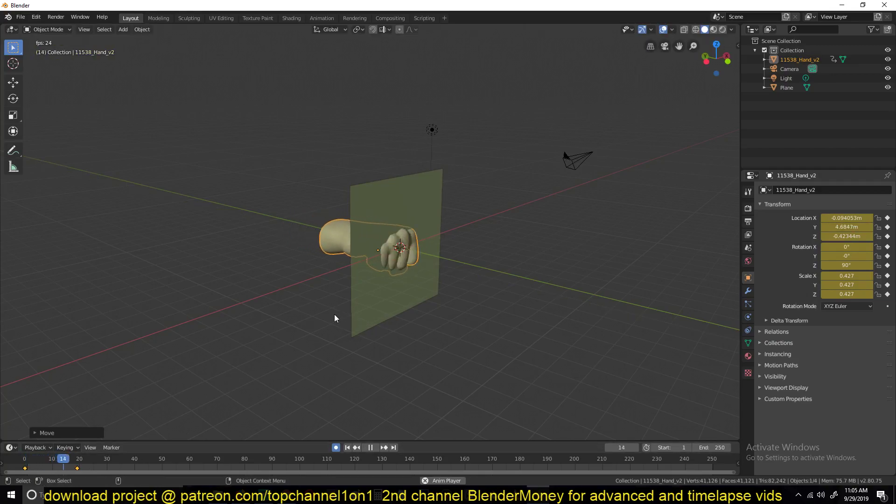
key(Escape)
Step: Subdivide the plane's mesh five times in Edit Mode and return to Object Mode
scroll(395, 316, up, 6)
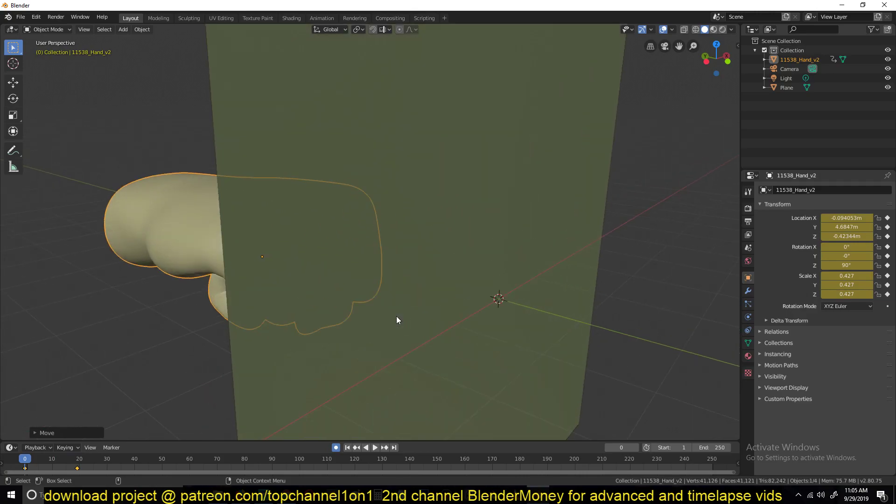
middle_drag(396, 316, 390, 340)
click(370, 312)
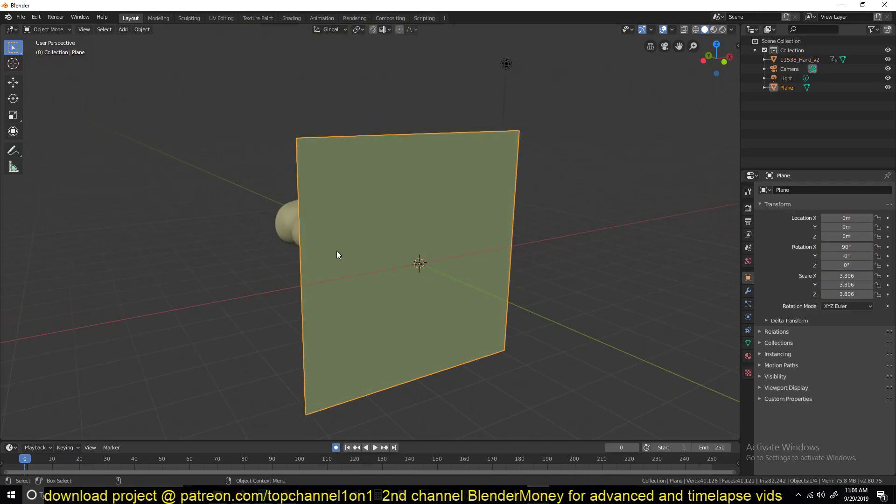
middle_drag(338, 254, 434, 279)
key(Tab)
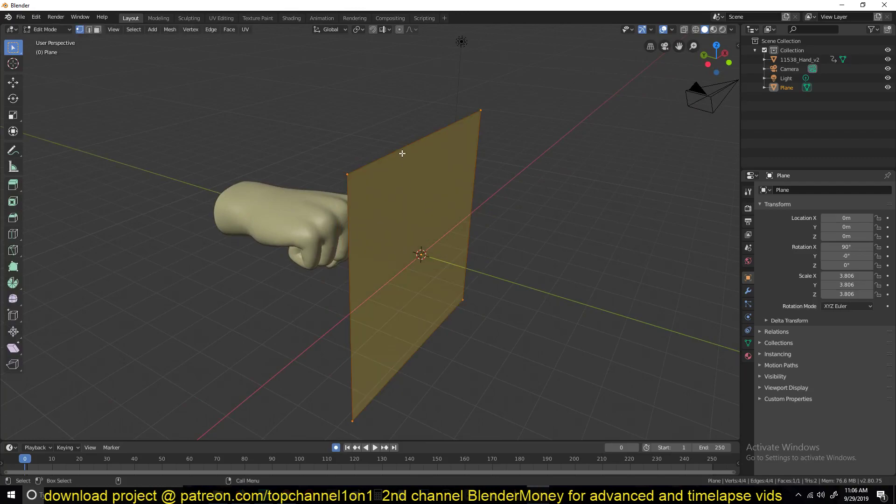
right_click(402, 154)
click(402, 154)
right_click(402, 153)
click(402, 154)
right_click(402, 154)
click(402, 154)
right_click(401, 153)
click(401, 154)
right_click(402, 153)
click(402, 153)
key(Tab)
Step: Add a Shrinkwrap modifier to the plane with the hand 11538_Hand_v2 as its target
middle_drag(452, 214, 459, 232)
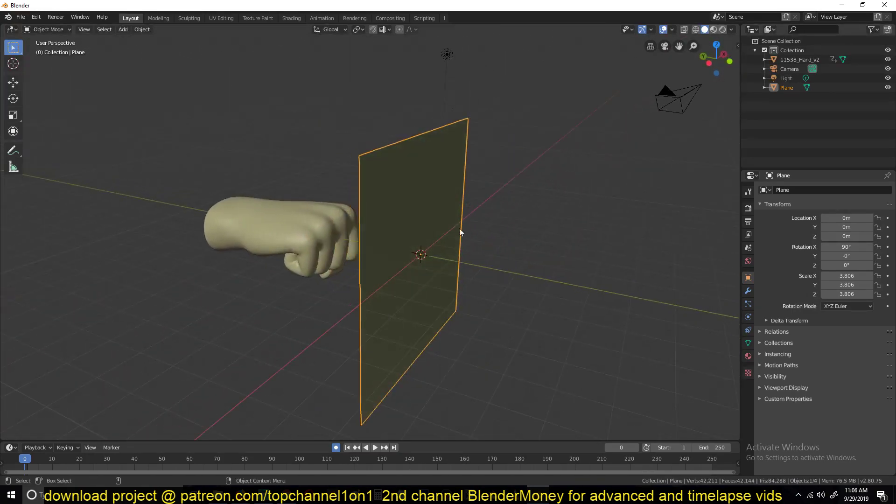
click(749, 291)
click(820, 190)
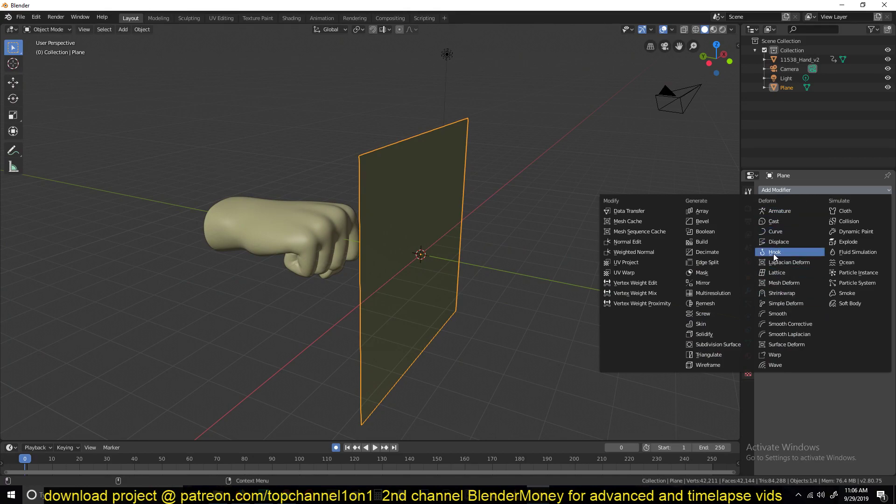
click(778, 293)
click(819, 242)
click(281, 222)
middle_drag(350, 239, 274, 233)
scroll(344, 260, up, 3)
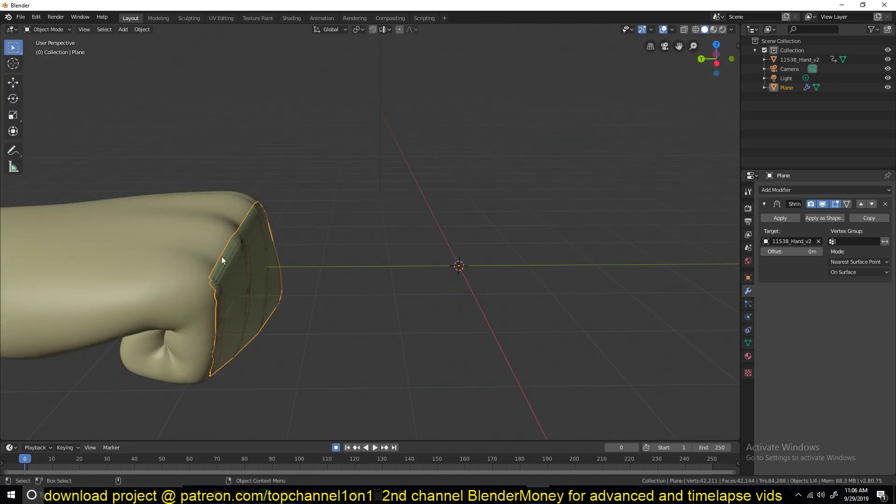
Step: Set the Shrinkwrap mode to Project and play the animation up to frame 15
click(861, 259)
click(840, 283)
middle_drag(614, 265, 485, 265)
key(space)
key(space)
Step: Shade the plane smooth and hide the hand object in the viewport
right_click(479, 224)
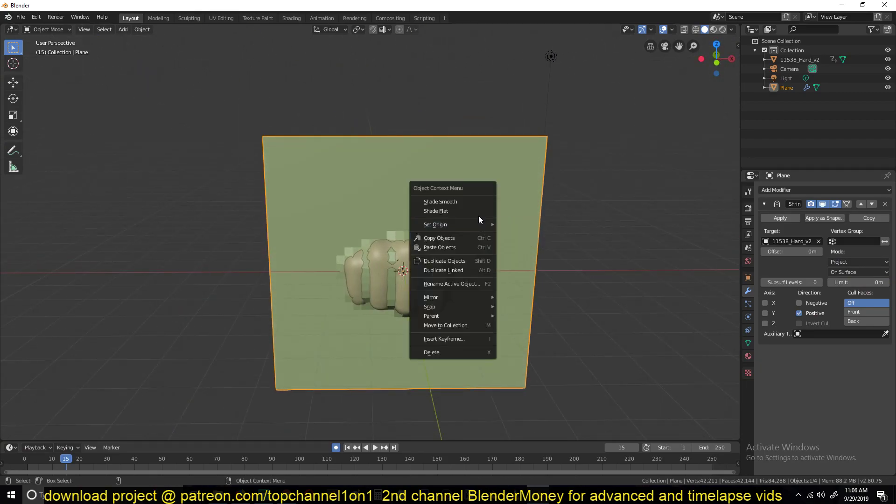
click(478, 201)
middle_drag(452, 231, 510, 241)
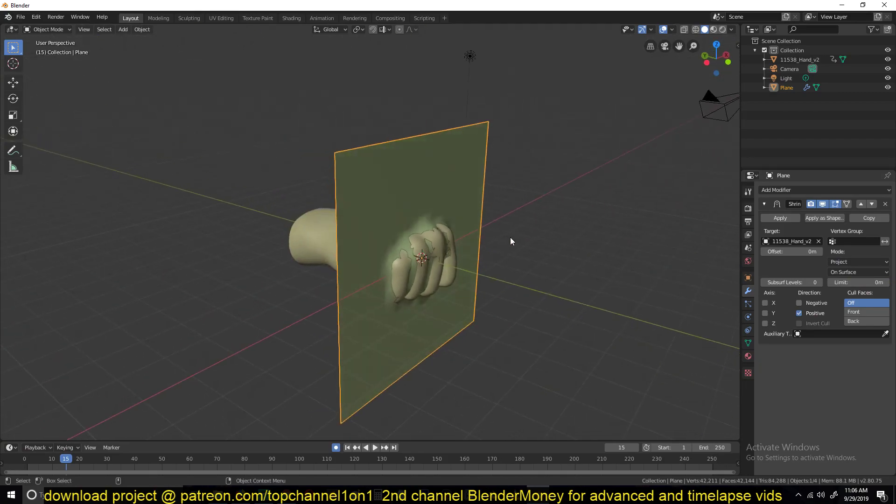
click(308, 229)
key(h)
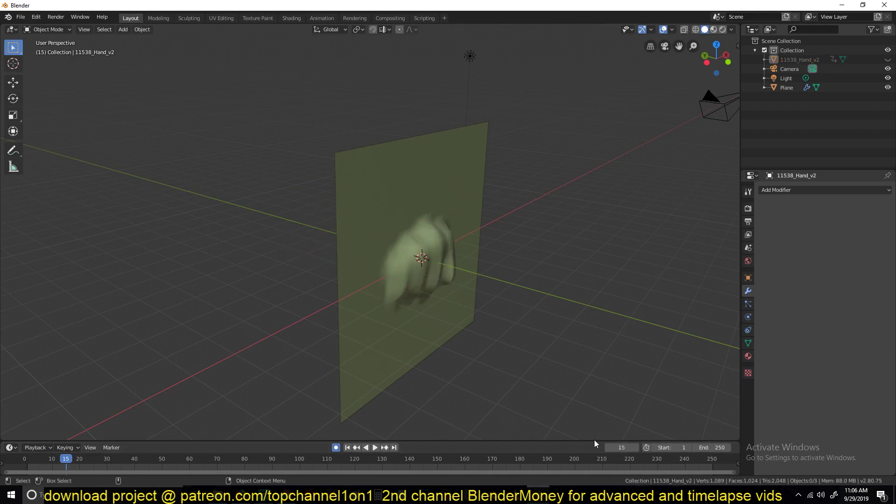
Step: Set the animation's end frame to 50 and play it from frame 1, viewing the dent from several sides
drag(594, 440, 587, 425)
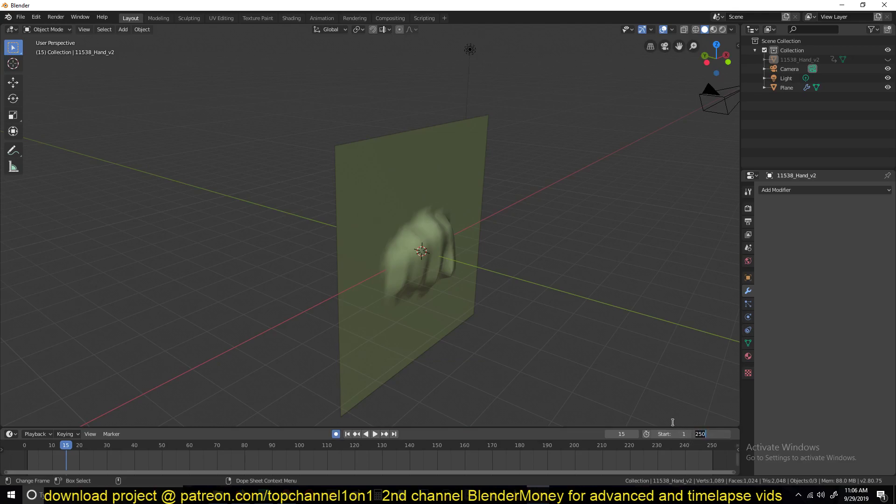
key(Return)
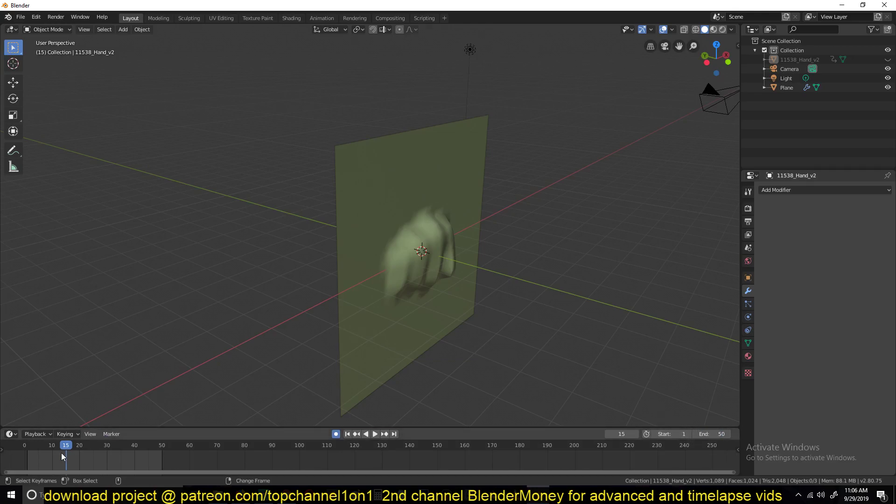
click(28, 452)
key(space)
middle_drag(358, 321, 219, 261)
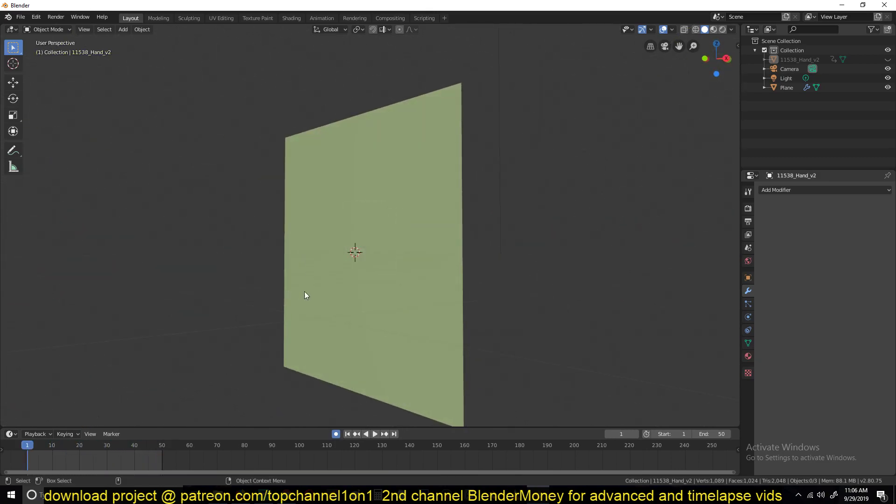
key(Escape)
key(space)
middle_drag(359, 296, 447, 267)
key(space)
Step: Add a Multiresolution modifier to the plane, place it above the Shrinkwrap and collapse the Shrinkwrap settings
click(391, 186)
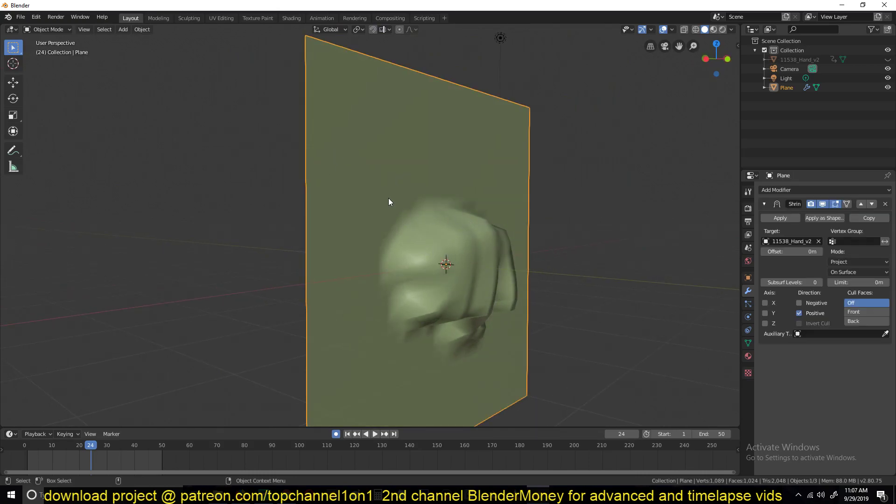
click(816, 190)
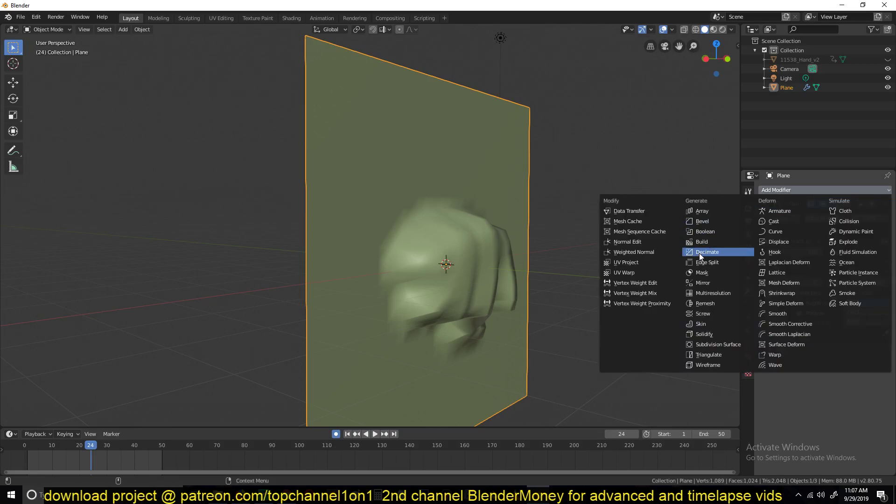
click(708, 292)
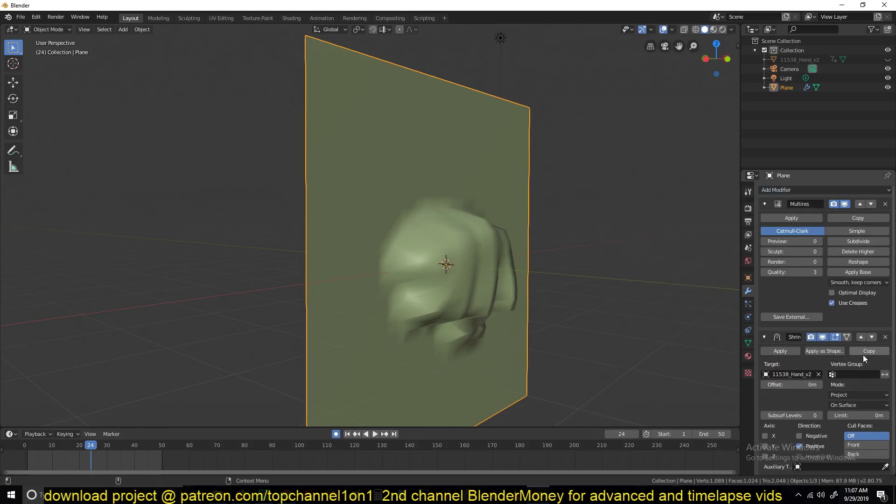
click(765, 337)
Step: Switch the Multiresolution modifier to Simple and subdivide it twice
click(856, 231)
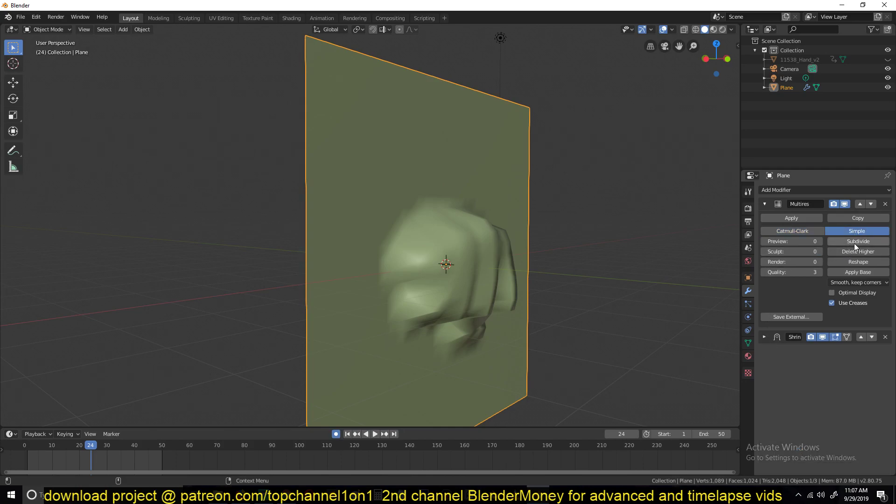
click(855, 242)
mouse_move(553, 260)
middle_down()
mouse_move(567, 240)
mouse_move(525, 245)
mouse_move(558, 235)
middle_up()
click(836, 241)
middle_drag(532, 284, 411, 256)
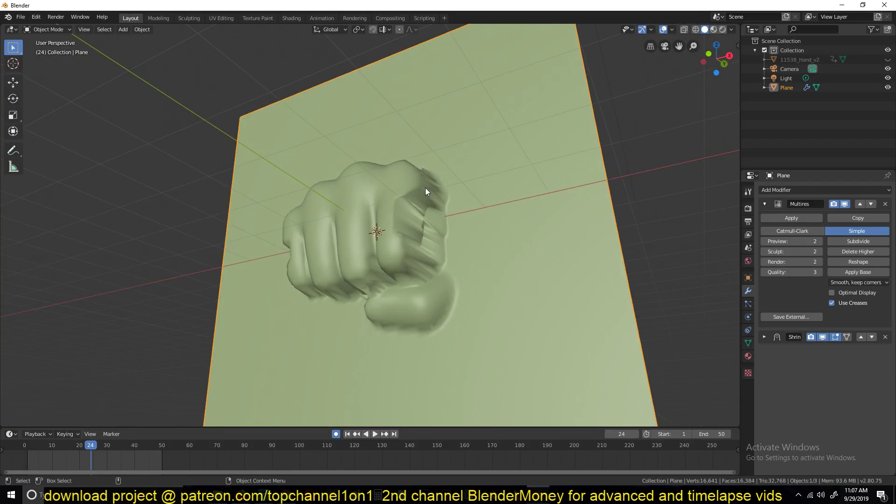
Step: Collapse the Multiresolution modifier's settings and expand the Shrinkwrap modifier's settings on the plane
middle_drag(426, 188, 527, 252)
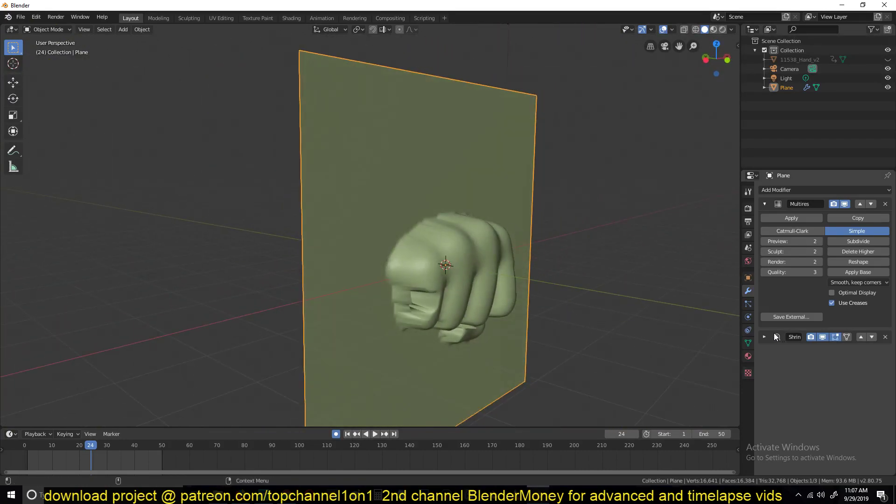
click(765, 203)
click(765, 220)
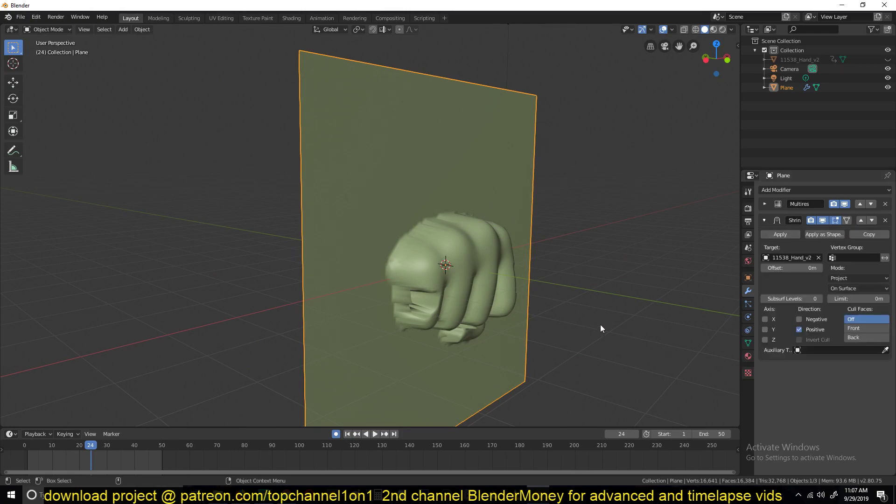
middle_drag(705, 306, 507, 274)
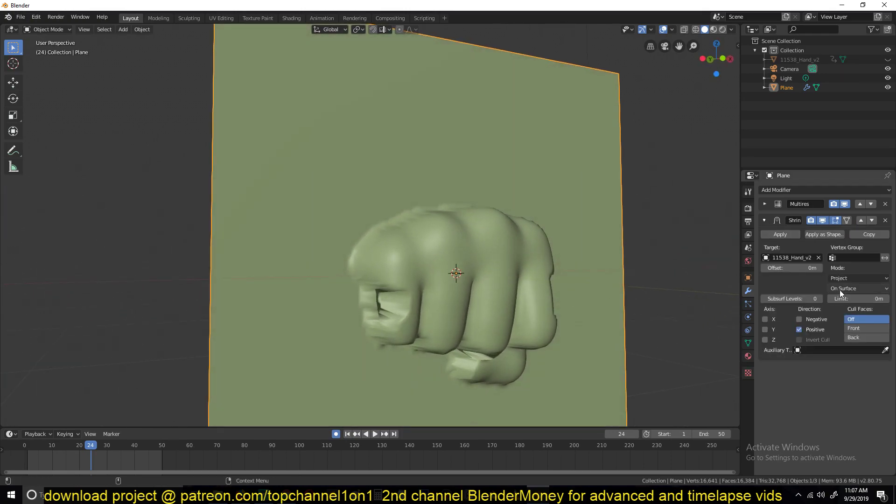
Step: Try a different Limit on the Shrinkwrap modifier and reset it to 0 m
drag(858, 295, 876, 299)
click(856, 299)
text(0)
middle_drag(575, 245, 505, 235)
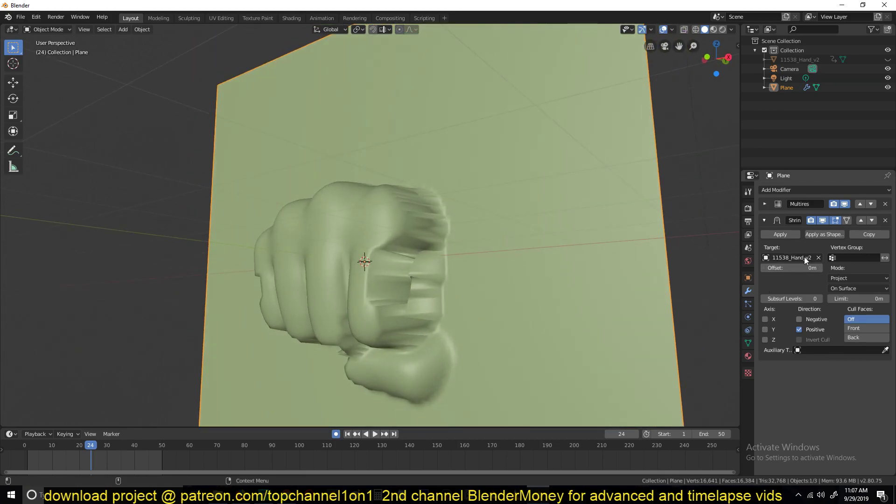
Step: Add a Smooth modifier to the plane and set its Repeat to 10
click(825, 191)
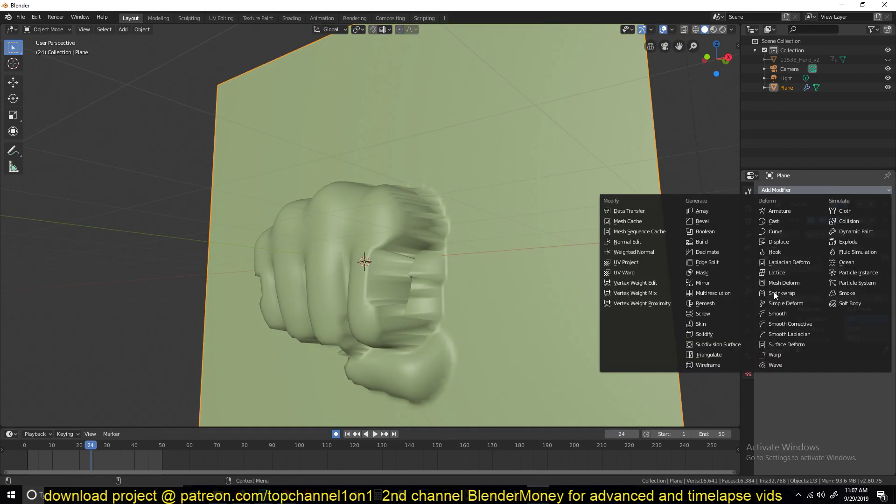
click(787, 313)
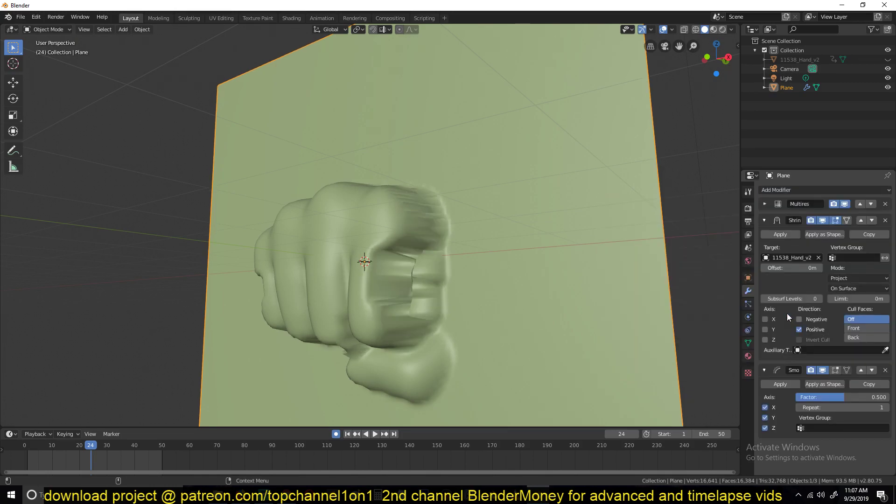
click(888, 407)
click(888, 406)
click(888, 407)
click(887, 407)
drag(882, 408, 886, 407)
middle_drag(364, 261, 391, 257)
drag(856, 405, 859, 405)
middle_drag(527, 283, 520, 267)
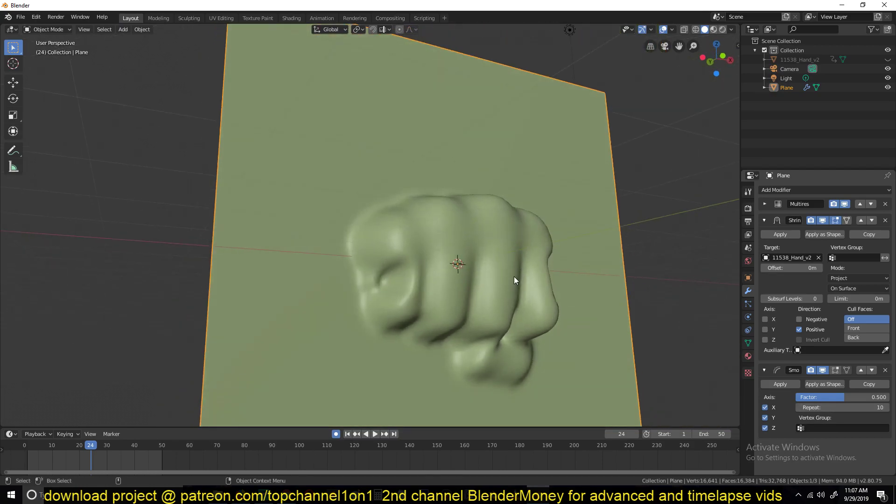
Step: Play the animation from the start and examine the smoothed dent from both sides of its raised face
key(space)
key(Escape)
click(6, 455)
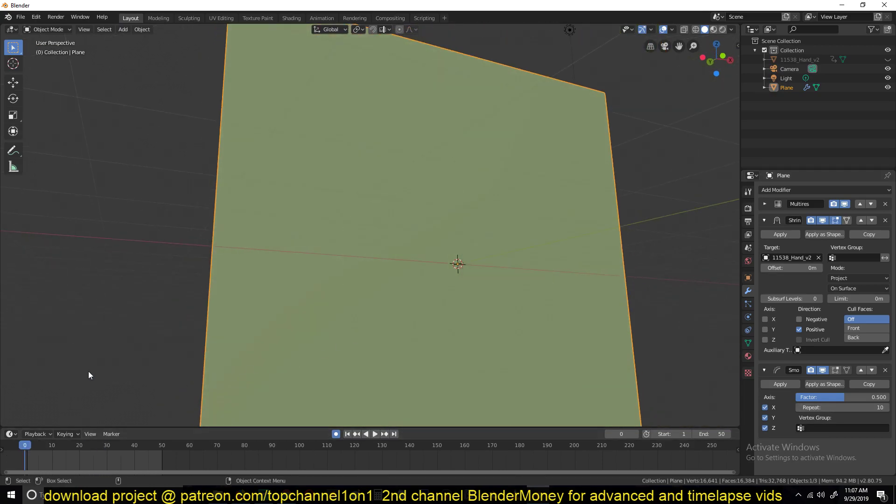
key(space)
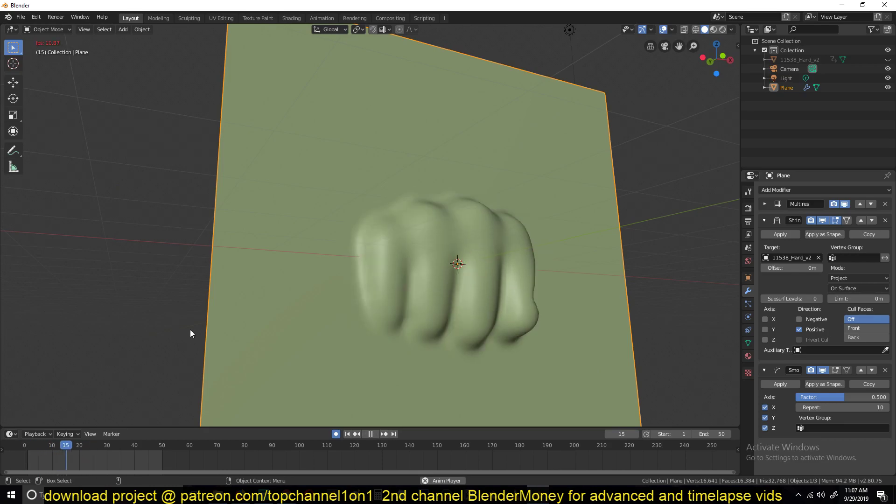
key(space)
middle_drag(261, 312, 233, 364)
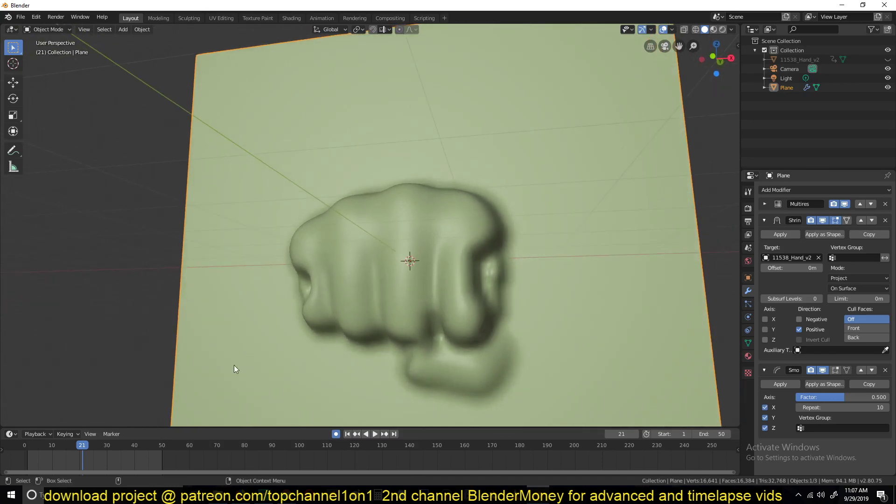
click(28, 460)
key(space)
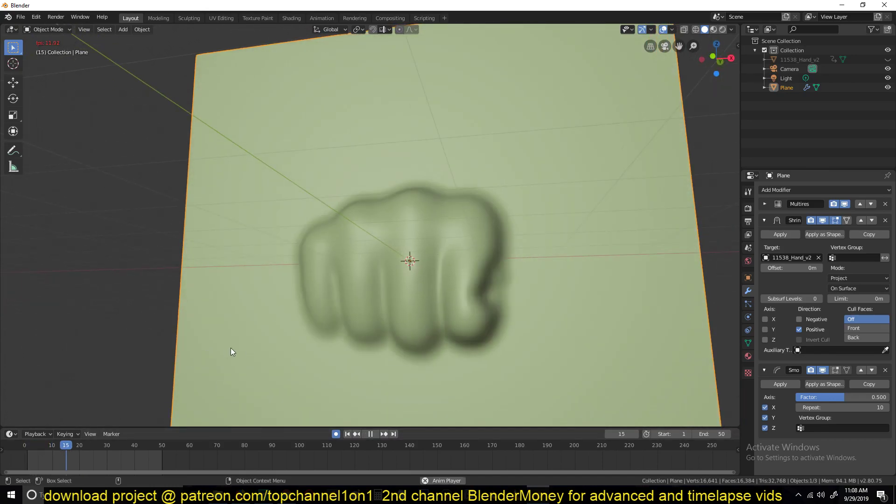
key(space)
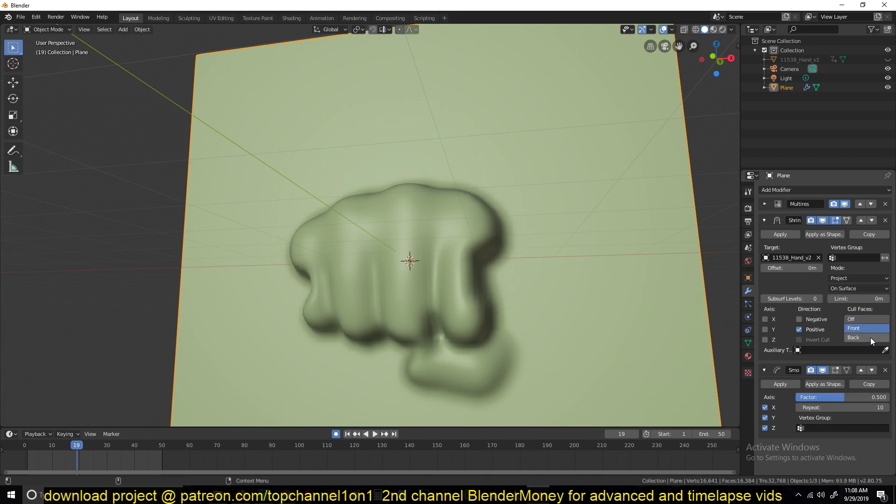
Step: Set the Shrinkwrap's Cull Faces to Off and replay the animation from the start, viewing the dent's hollow side
click(868, 320)
middle_drag(649, 269, 306, 248)
scroll(318, 295, up, 3)
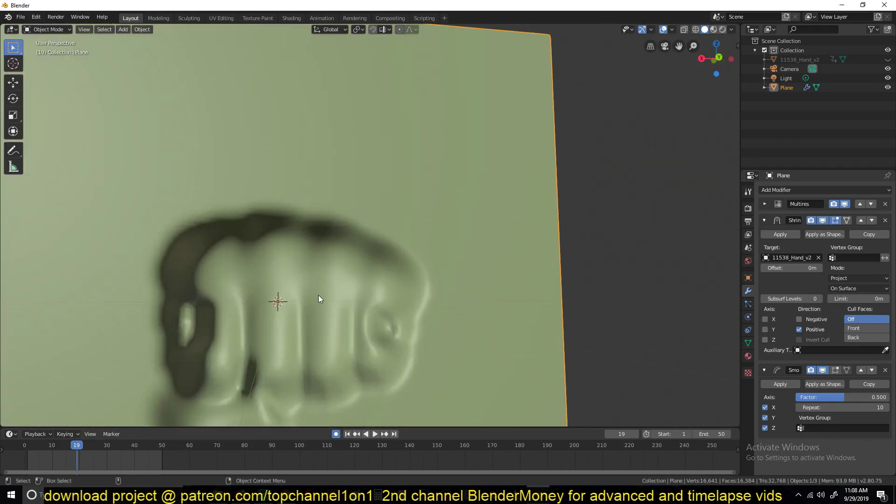
middle_drag(319, 295, 288, 316)
drag(46, 444, 26, 455)
key(space)
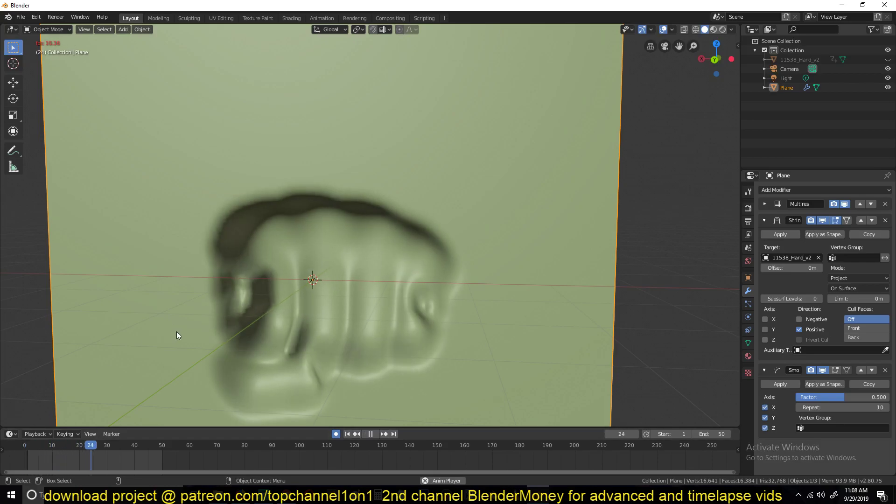
key(Escape)
Step: Unhide the hand, briefly check the Face Orientation overlay and deselect everything
middle_drag(177, 331, 364, 317)
scroll(341, 351, down, 3)
key(alt+h)
click(672, 30)
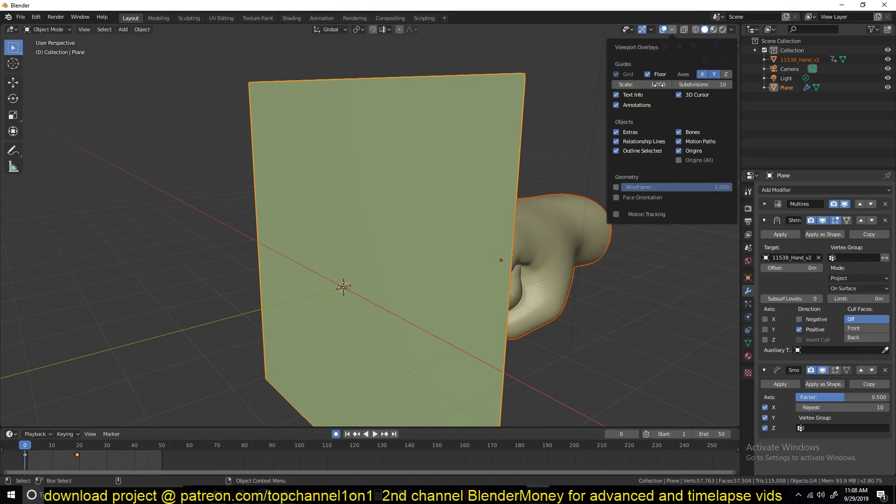
click(619, 194)
click(619, 194)
key(alt+a)
middle_drag(408, 202, 466, 239)
Step: Play the animation with the hand visible, select the plane and stop at frame 16
key(space)
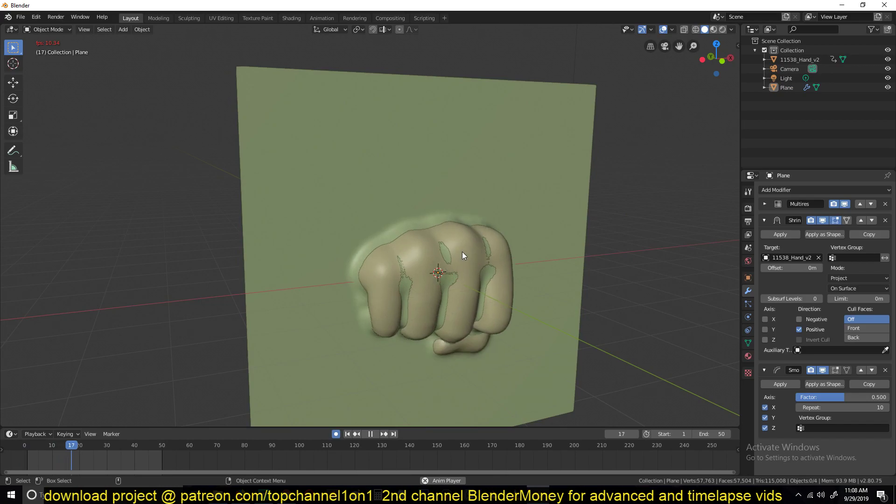
key(Escape)
click(462, 260)
click(68, 453)
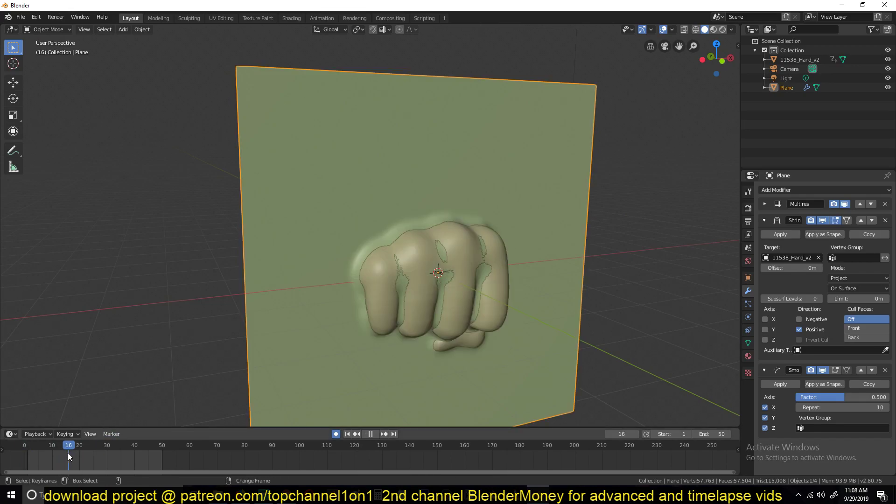
Step: Hide the hand object again and select the plane
click(464, 277)
key(h)
click(552, 262)
middle_drag(552, 262, 551, 284)
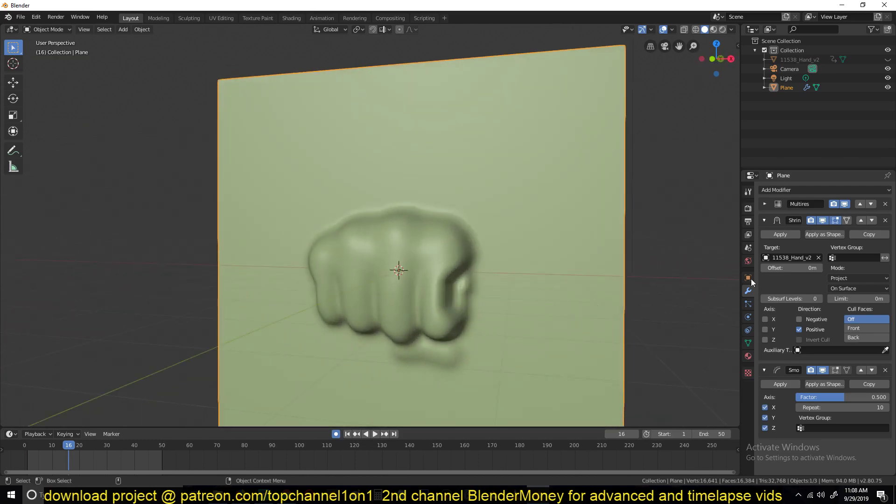
Step: Compare the Shrinkwrap snap modes Inside, Outside and Outside Surface, and set it to Above Surface
click(843, 288)
click(834, 309)
click(849, 290)
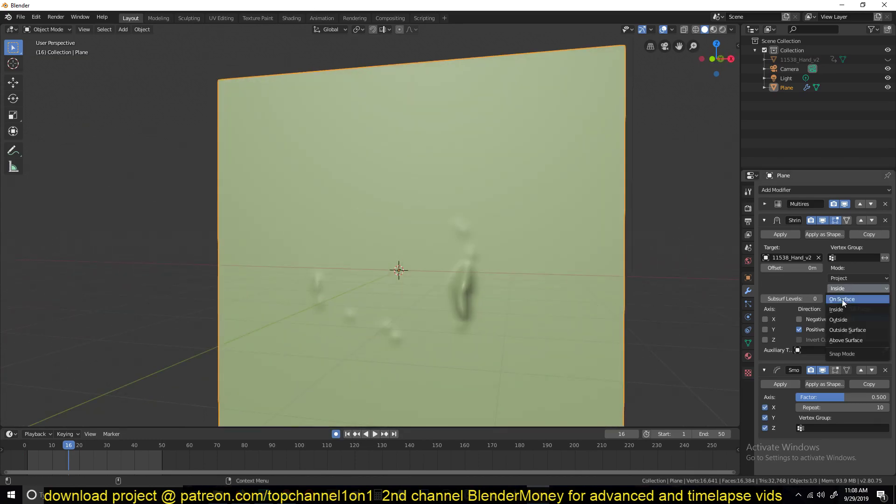
click(840, 319)
click(850, 288)
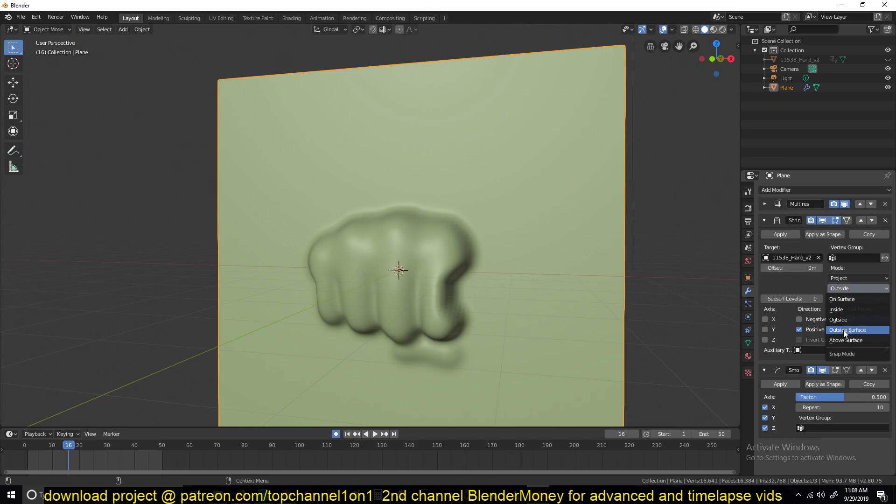
click(845, 330)
click(849, 288)
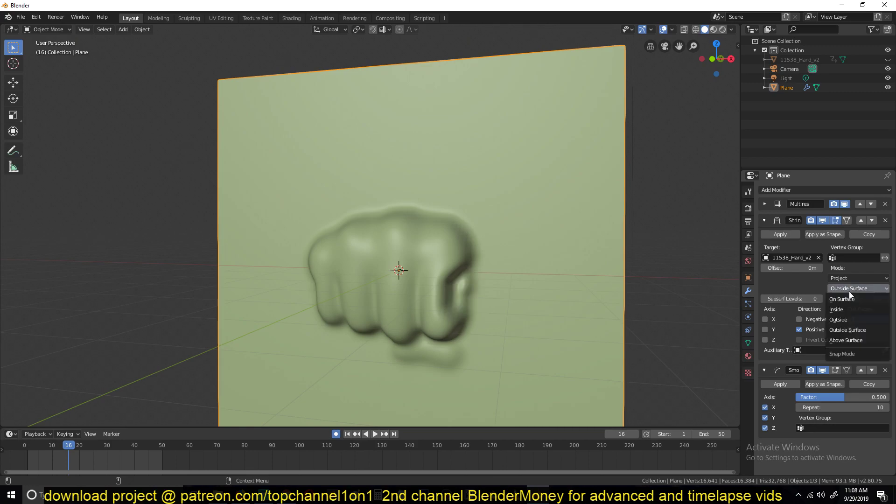
click(842, 339)
Step: Set the Shrinkwrap Offset to 0.02 m and briefly test the Negative direction, leaving it off
click(822, 269)
click(822, 267)
click(822, 269)
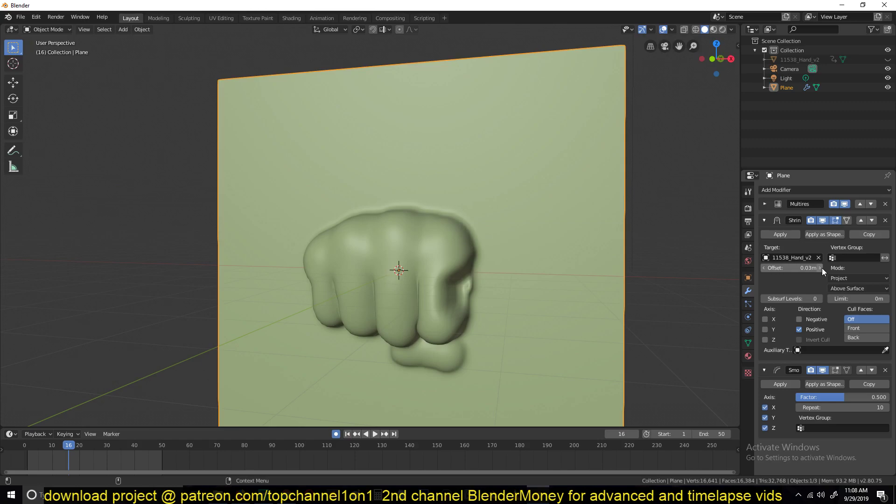
click(763, 268)
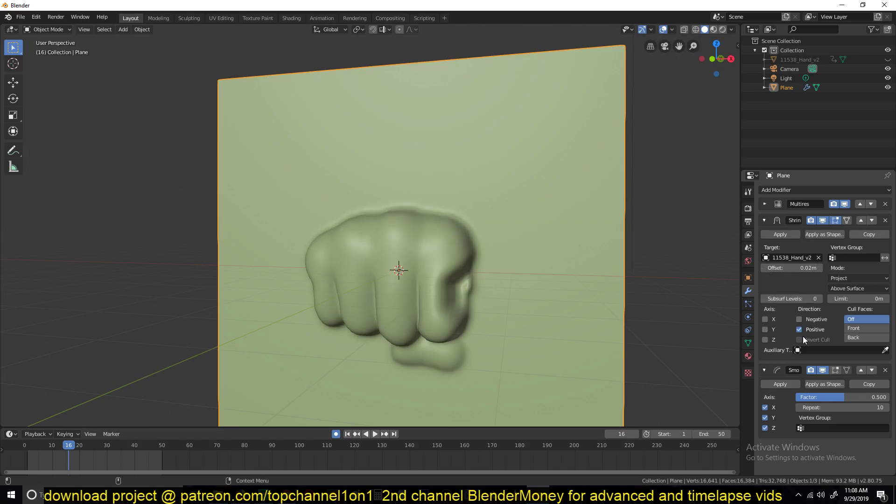
click(800, 319)
click(799, 319)
Step: Set the Smooth modifier's Repeat to 5 and its Factor to 1.579
click(798, 407)
click(798, 406)
click(798, 407)
click(798, 407)
click(799, 406)
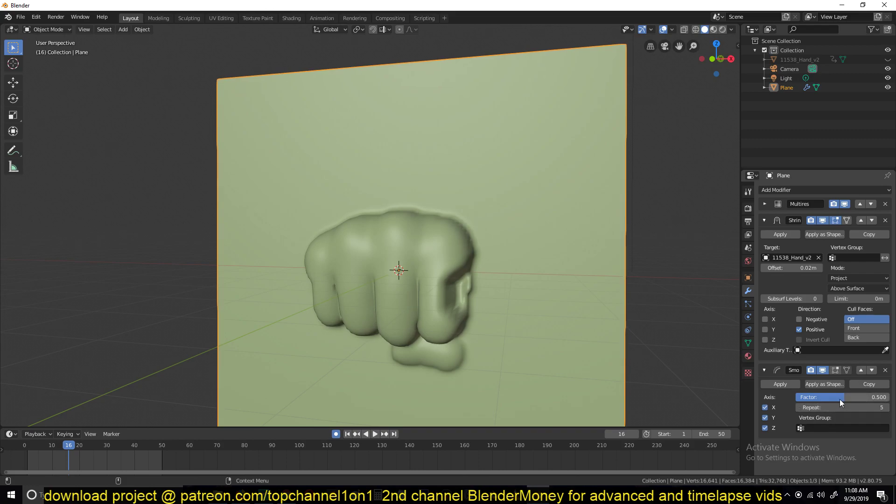
mouse_move(840, 397)
mouse_down()
mouse_move(877, 397)
mouse_move(840, 397)
mouse_move(849, 397)
mouse_up()
middle_drag(561, 280, 522, 306)
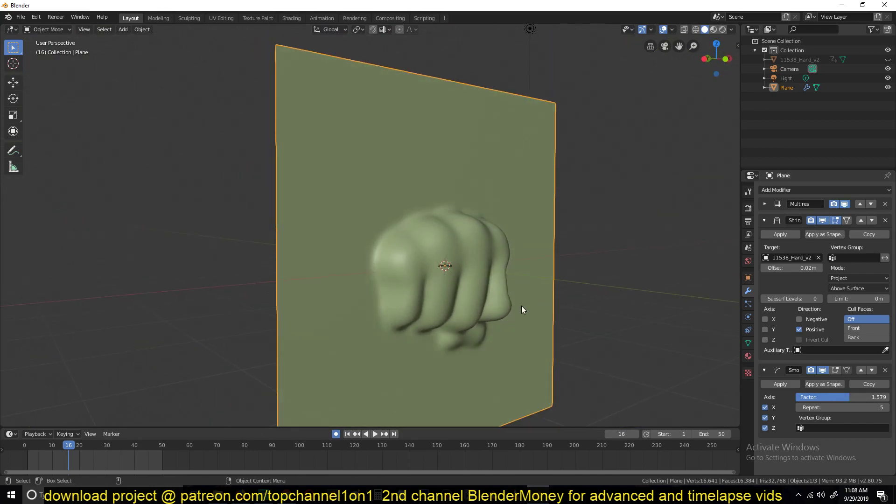
Step: Fine-tune the Smooth modifier to a Factor of 2.057 and a Repeat of 3
click(799, 408)
click(798, 407)
click(798, 407)
click(799, 407)
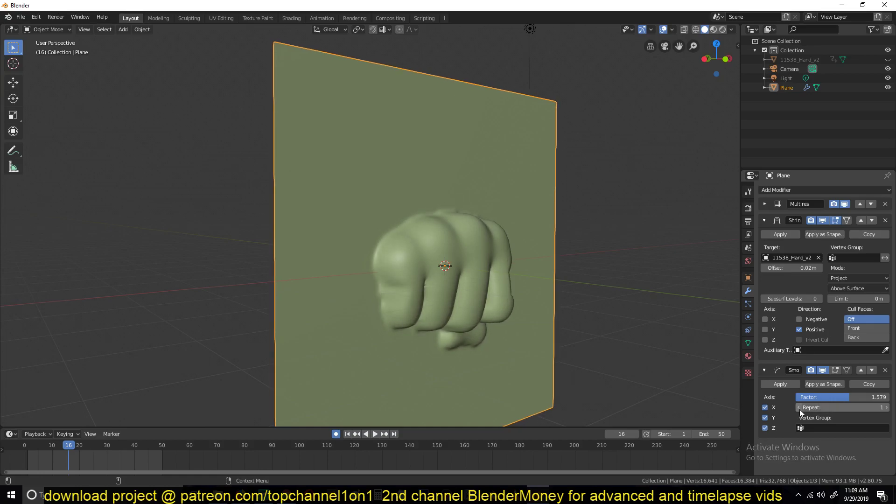
middle_drag(615, 348, 545, 335)
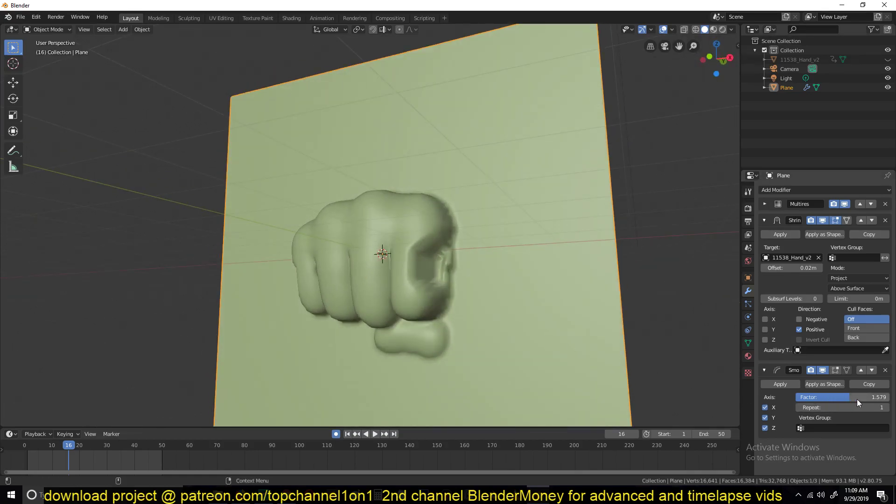
click(884, 405)
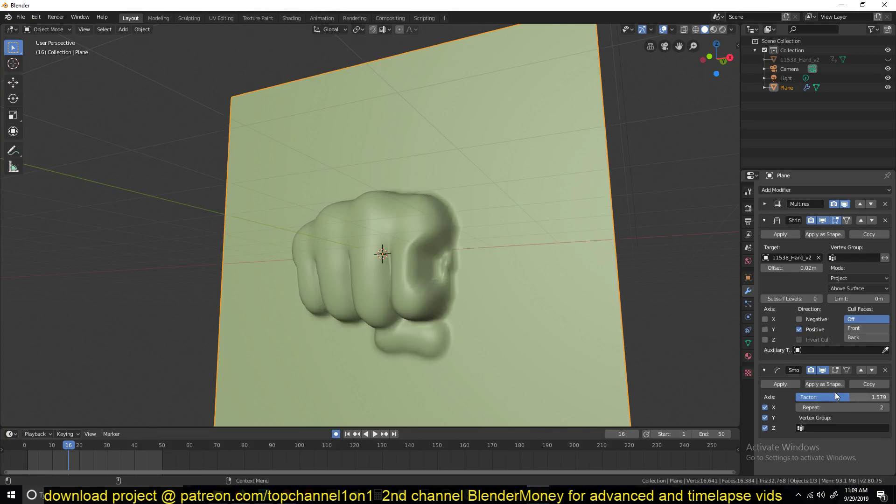
drag(848, 398, 852, 397)
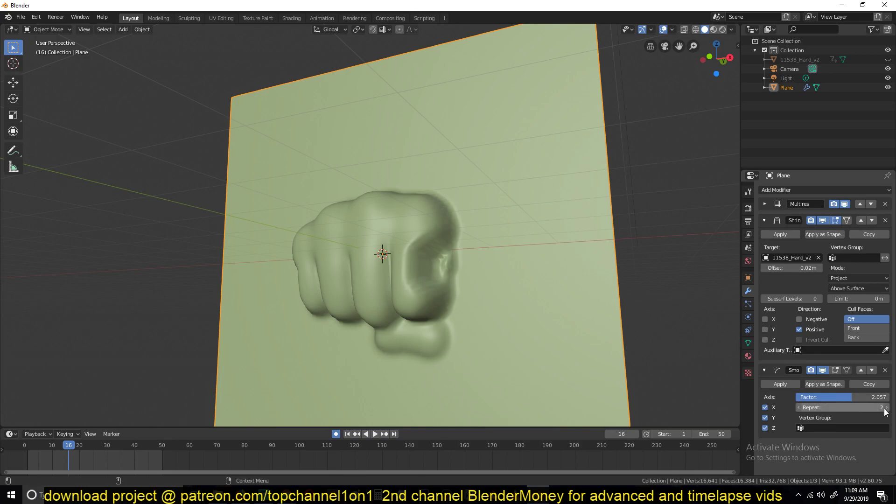
click(884, 407)
Step: Briefly inspect the plane in wireframe shading and return to solid shading
key(z)
click(349, 291)
key(z)
click(444, 290)
Step: Deselect the plane and play the dent animation from the start, viewing it from the front
middle_drag(544, 280, 589, 293)
click(163, 409)
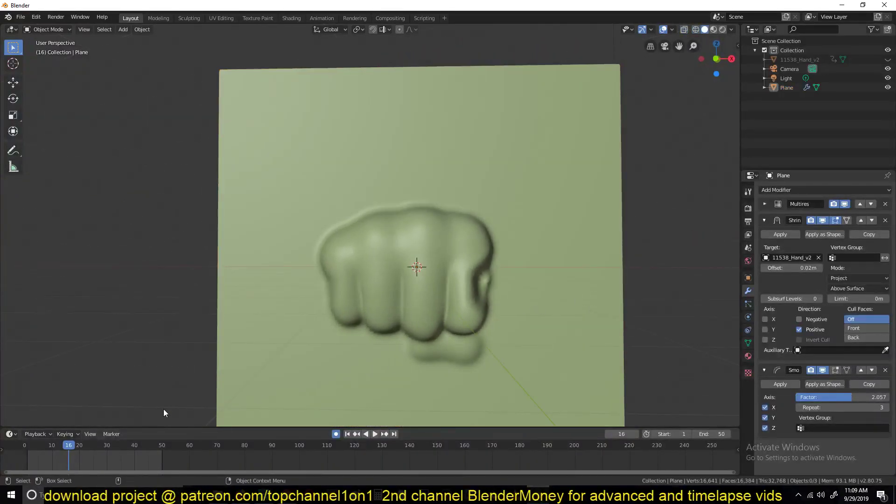
click(14, 456)
key(space)
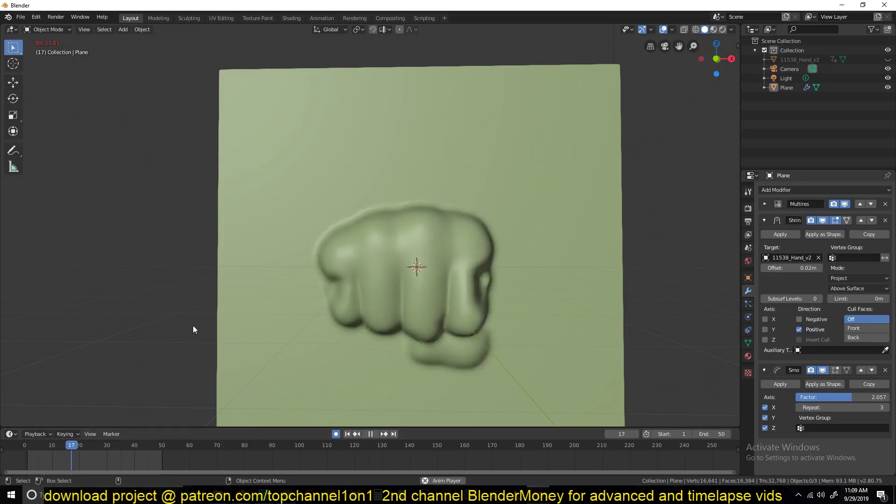
key(Escape)
key(space)
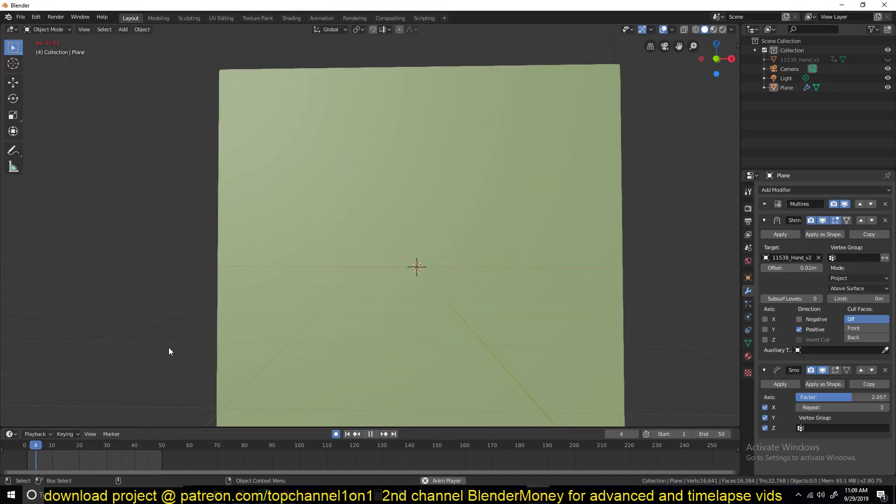
key(space)
Step: Unhide the hand, select it and jump to its keyframe at frame 19
middle_drag(168, 348, 322, 346)
key(alt+h)
click(337, 295)
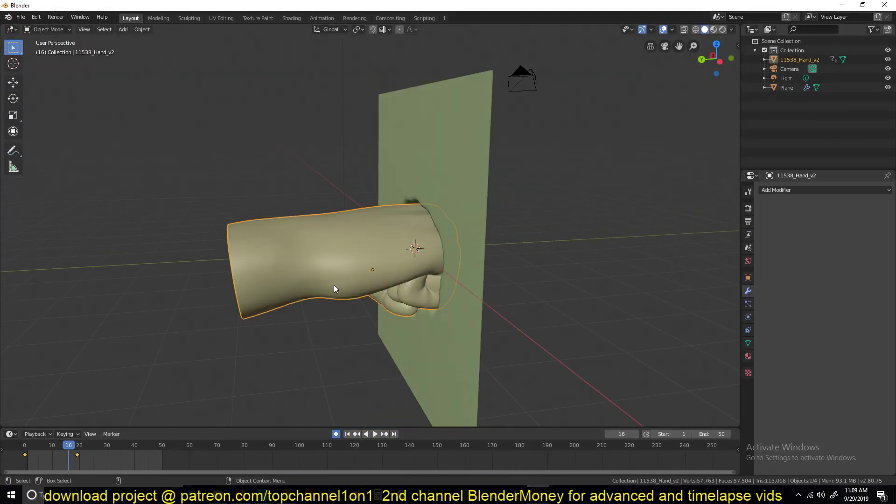
middle_drag(329, 286, 413, 290)
key(Down)
key(Up)
Step: Duplicate the hand, place the copy above the original so it also punches through the plane, and select the plane
key(shift+d)
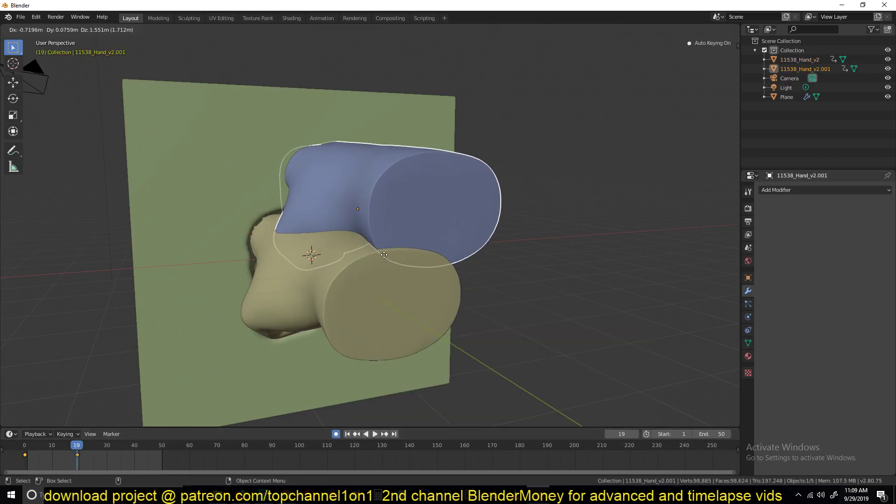
click(391, 239)
middle_drag(390, 240, 341, 235)
click(341, 235)
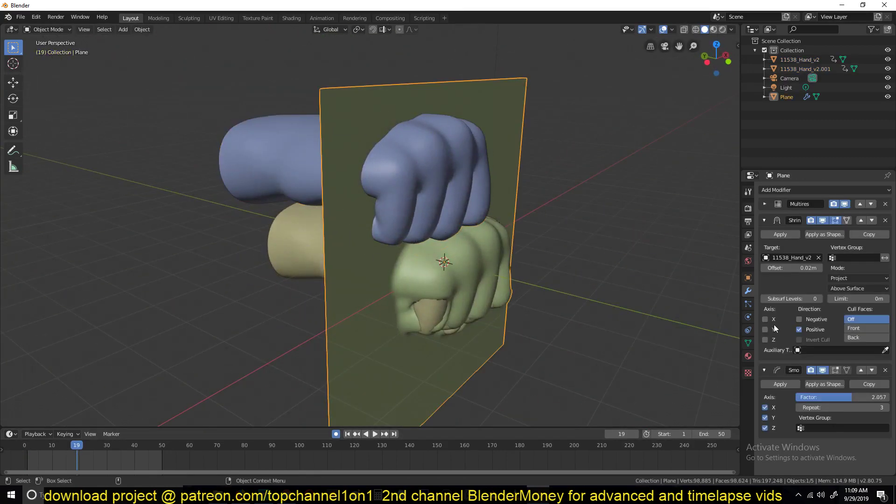
Step: Duplicate the plane's Shrinkwrap modifier and pick the upper hand copy as the duplicate's auxiliary target
click(868, 235)
click(765, 221)
click(883, 366)
click(266, 159)
middle_drag(266, 159, 372, 217)
Step: Set the factor of the plane's Smooth modifier to 1.170
click(765, 237)
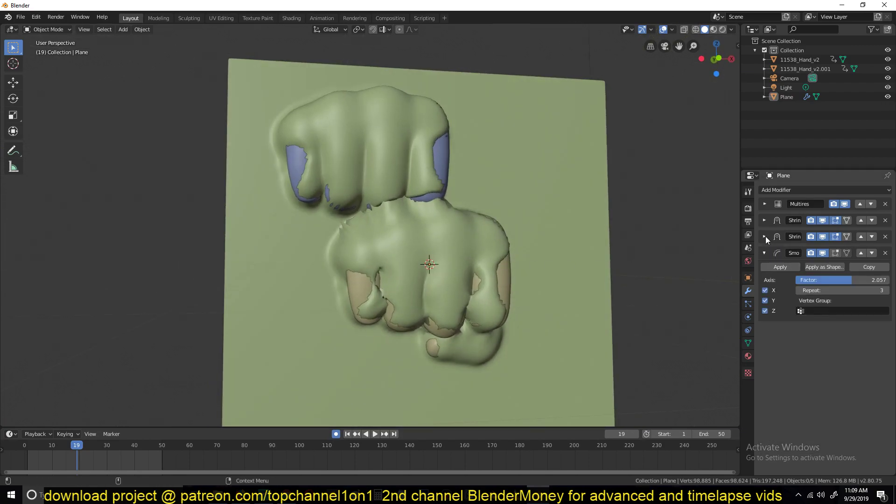
drag(853, 282, 847, 283)
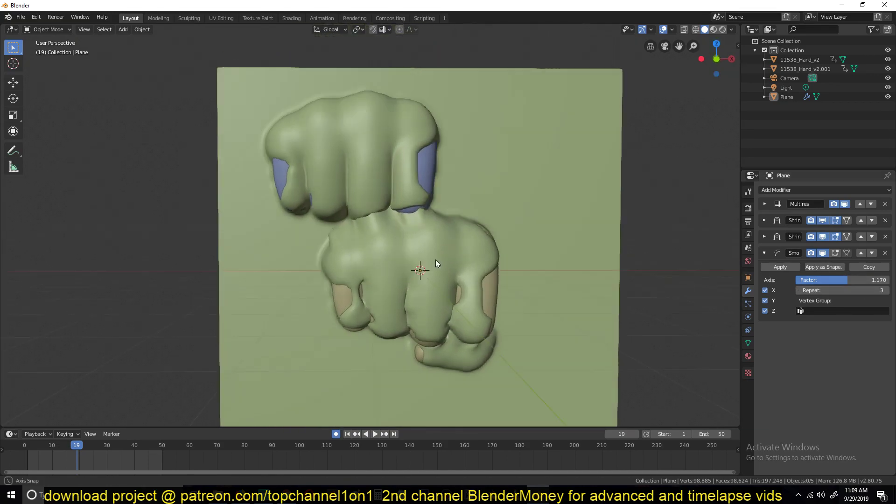
middle_drag(431, 261, 370, 239)
Step: Hide both hands and play the dent animation from frame 0, stopping around frame 18
click(400, 206)
key(h)
click(404, 269)
key(h)
middle_drag(284, 272, 418, 269)
click(24, 464)
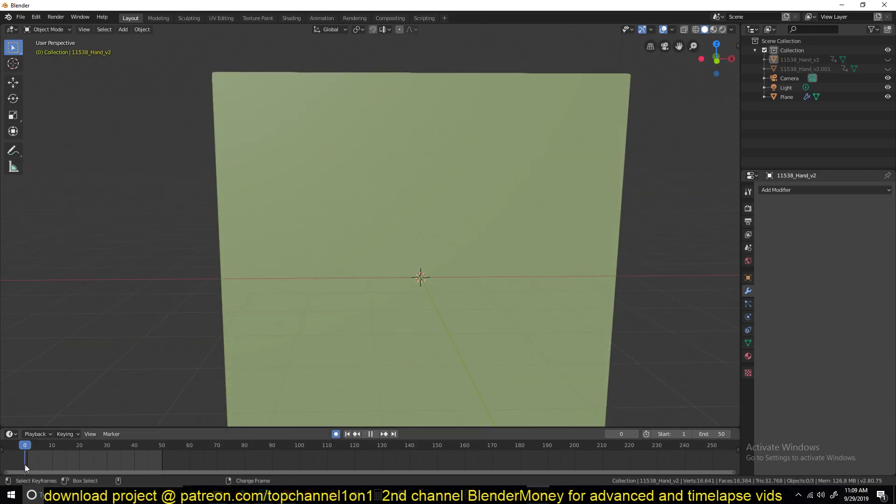
key(space)
key(space)
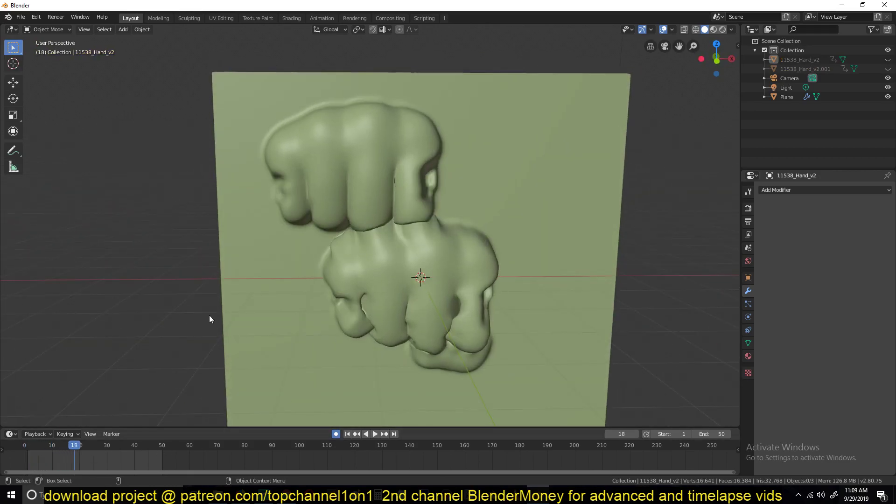
Step: Unhide both hands and shift the upper hand's keyframes to about frames 9 and 28 so its punch follows the first
middle_drag(210, 312, 291, 249)
key(alt+h)
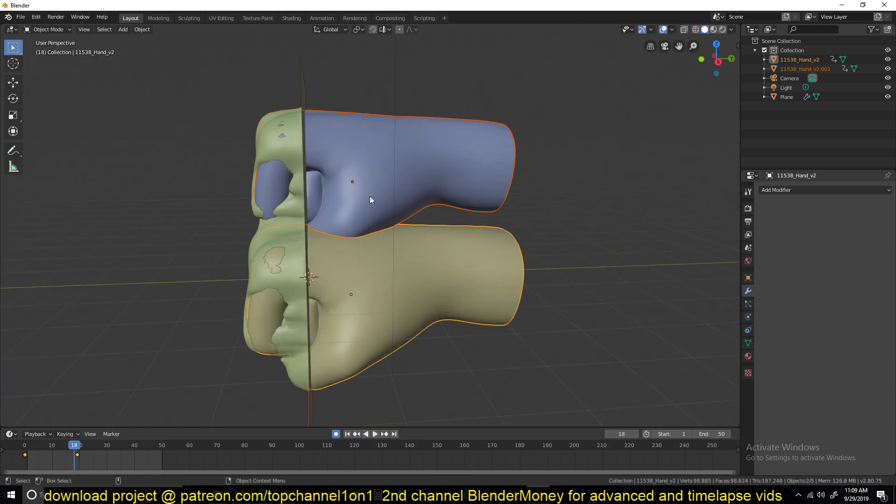
click(378, 192)
key(g)
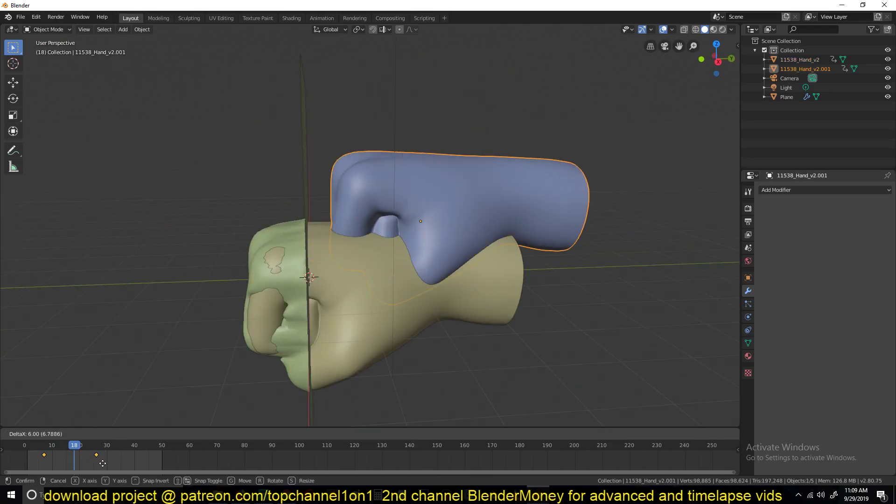
click(104, 463)
Step: Play the two-punch animation from the start, viewing the plane from different angles with nothing selected
middle_drag(137, 345, 205, 350)
key(shift+Left)
key(space)
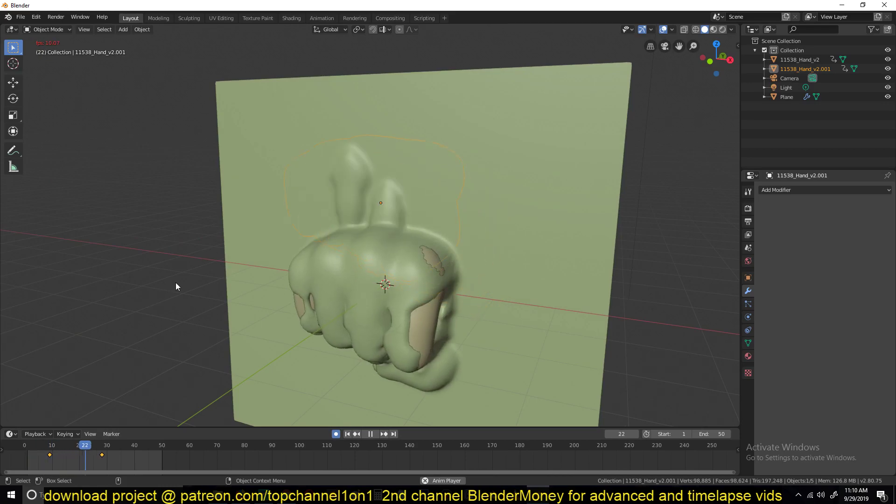
middle_drag(176, 287, 231, 287)
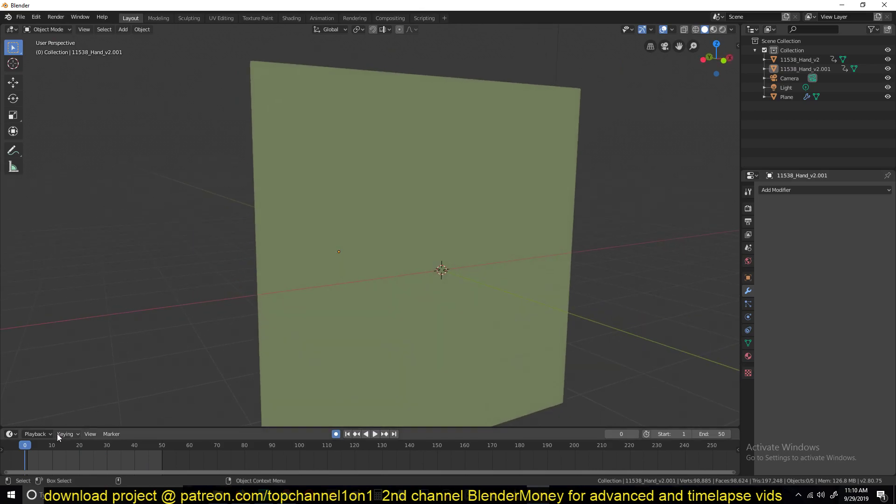
key(shift+Left)
key(space)
click(263, 494)
click(263, 495)
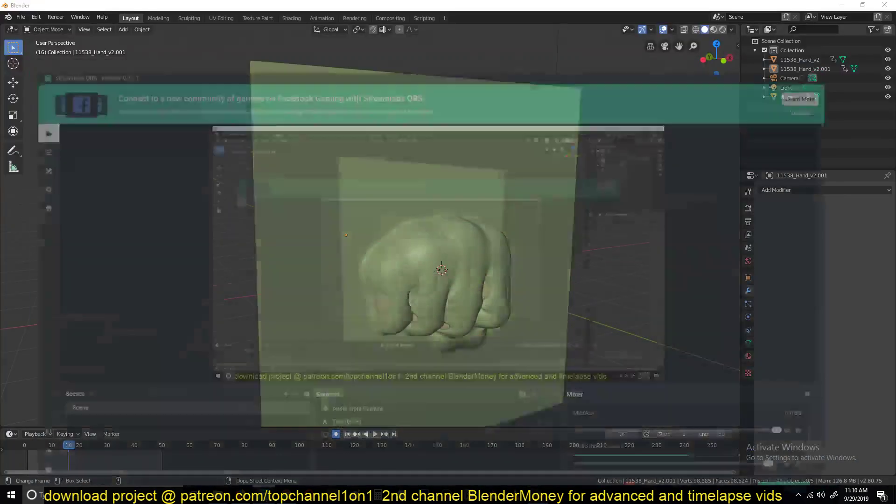